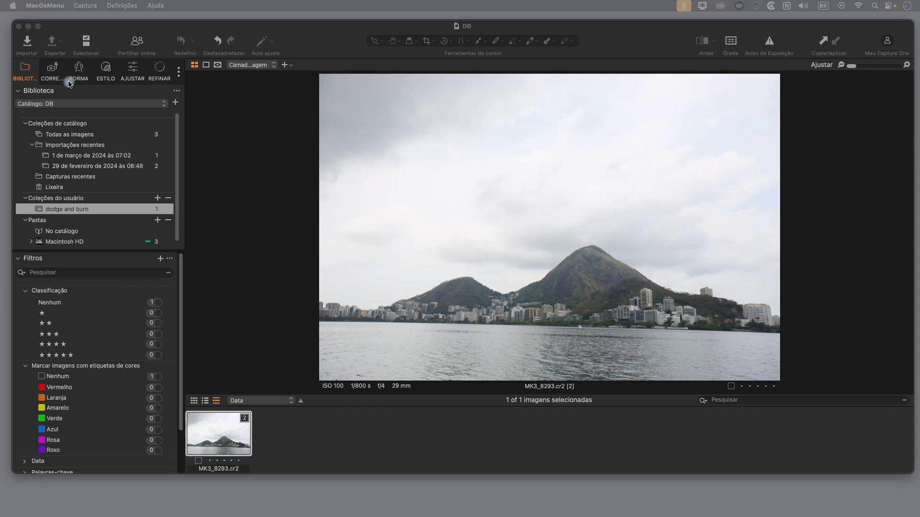
# Step: Straighten the photo by leveling it along the waterline beneath the city
pyautogui.click(80, 72)
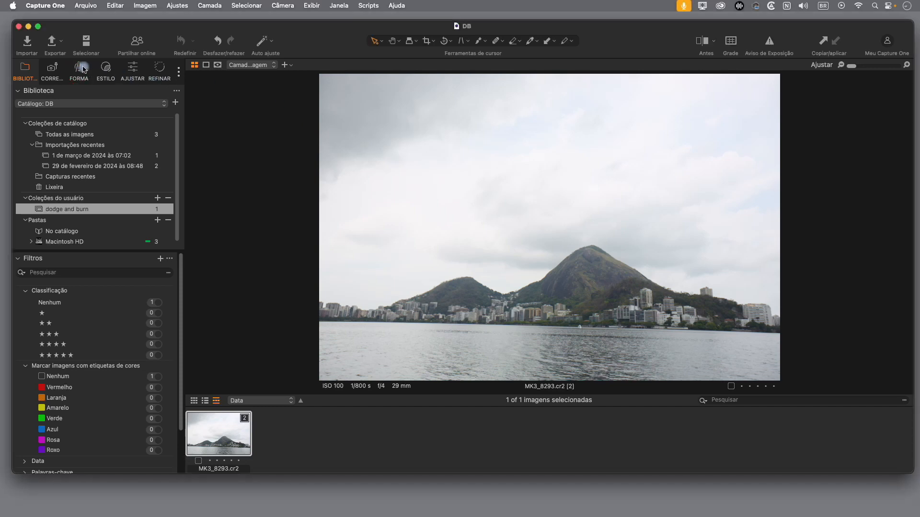
pyautogui.click(80, 71)
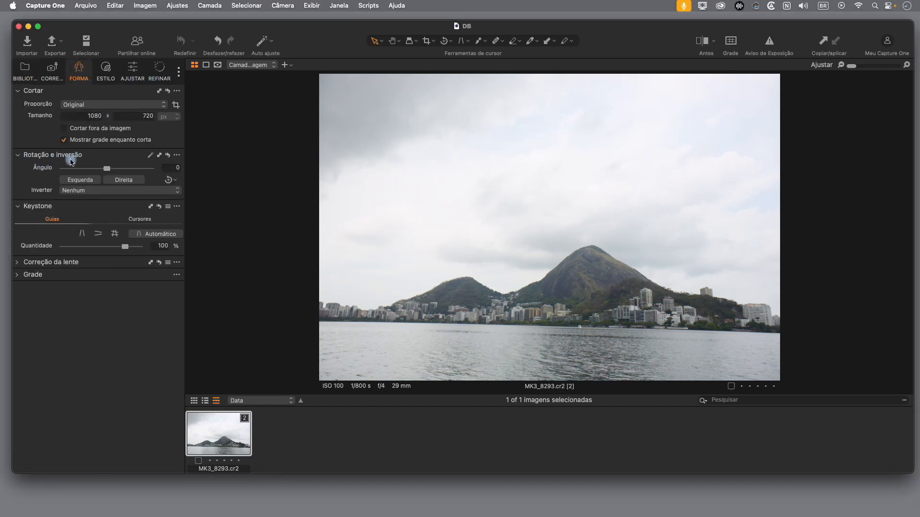
pyautogui.click(170, 181)
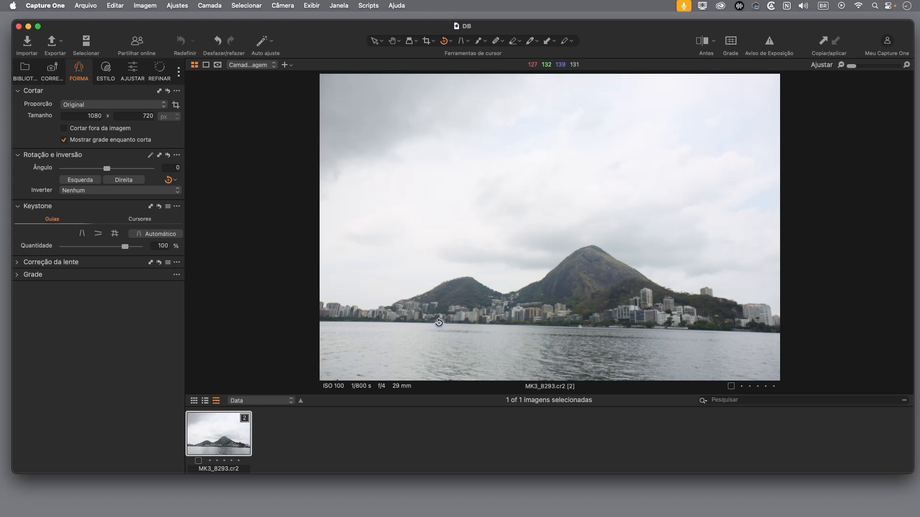
pyautogui.moveTo(439, 322); pyautogui.dragTo(641, 330)
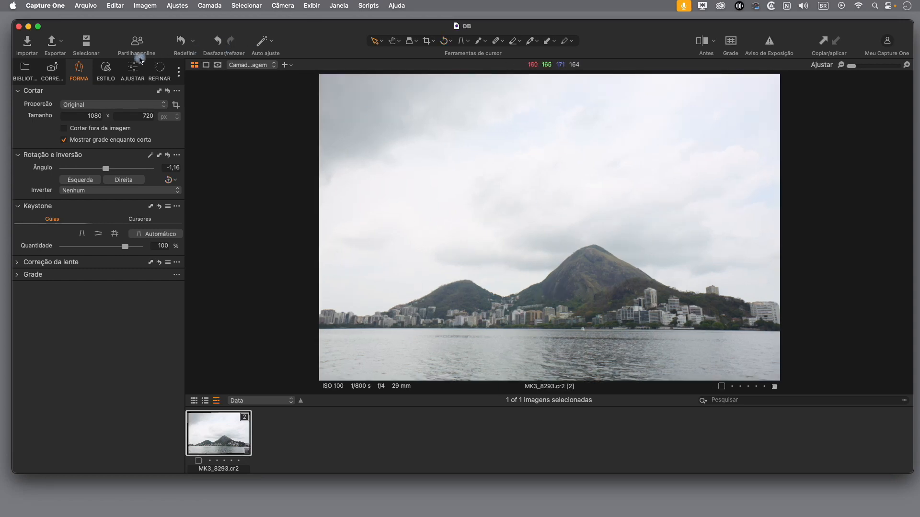
# Step: Convert the photo to black and white, comparing it with the color version
pyautogui.click(133, 71)
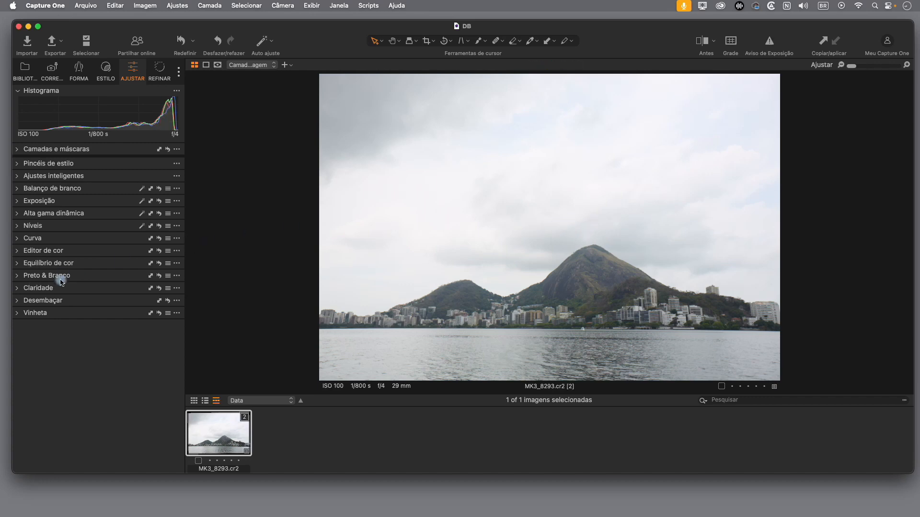
pyautogui.click(18, 276)
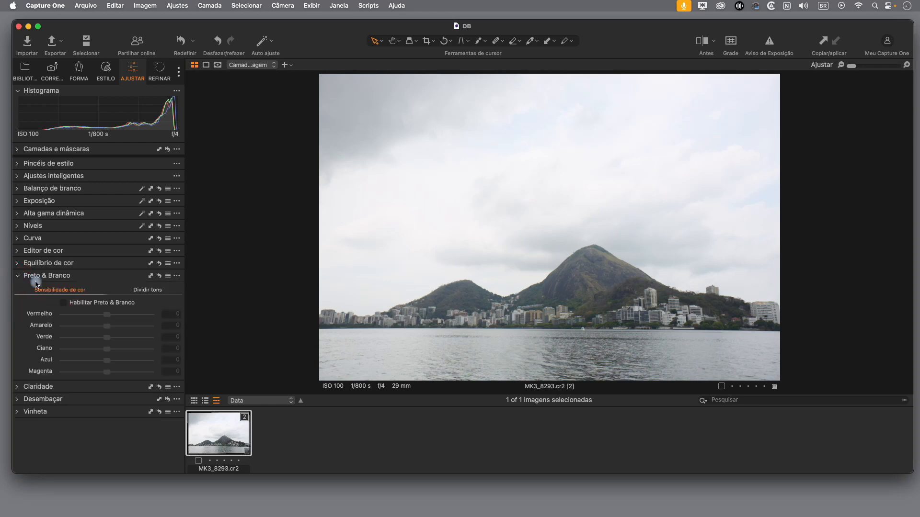
pyautogui.click(66, 304)
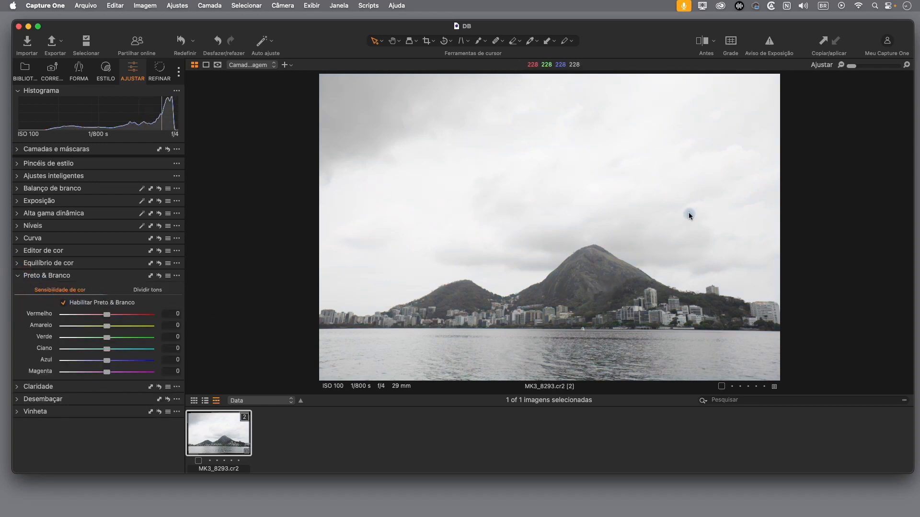
pyautogui.click(64, 305)
pyautogui.click(63, 305)
# Step: Set the photo's Exposição to -0,7 and Brilho to 6
pyautogui.click(18, 201)
pyautogui.moveTo(109, 220); pyautogui.dragTo(101, 218)
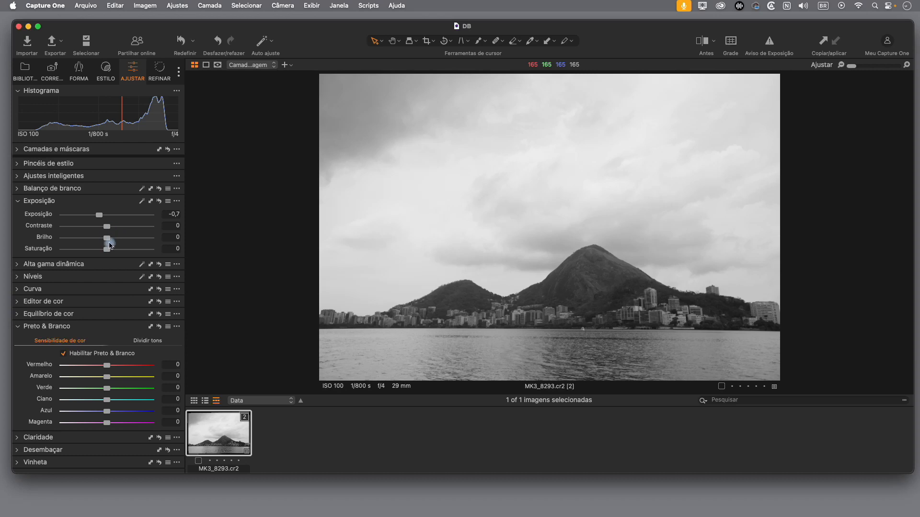
pyautogui.moveTo(109, 240); pyautogui.dragTo(113, 238)
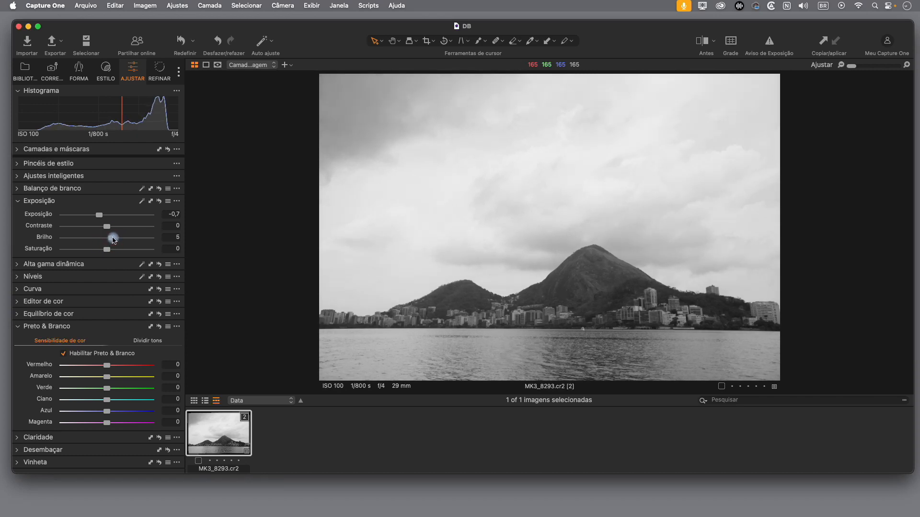
# Step: Set the dynamic range to Realçar -42, Sombra 39, Branco -46 and Preto 23, and raise Brilho to 22
pyautogui.click(19, 264)
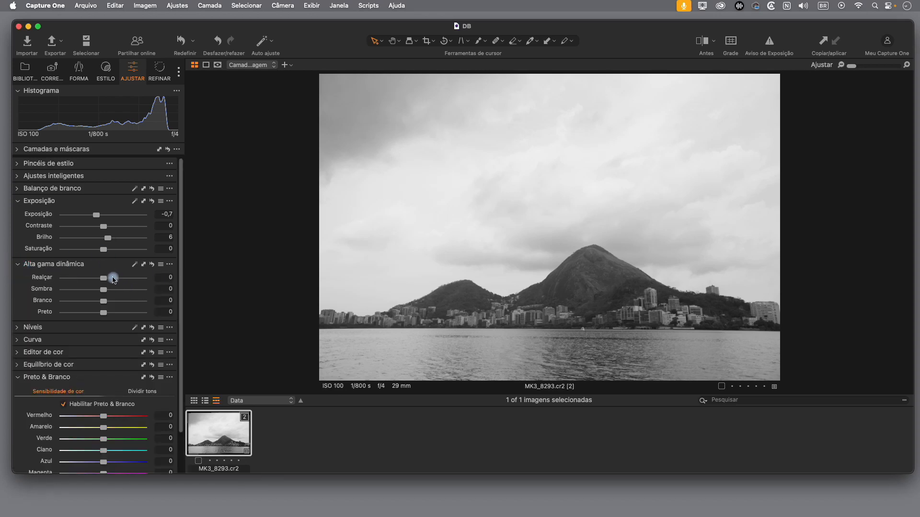
pyautogui.moveTo(106, 282); pyautogui.dragTo(85, 301)
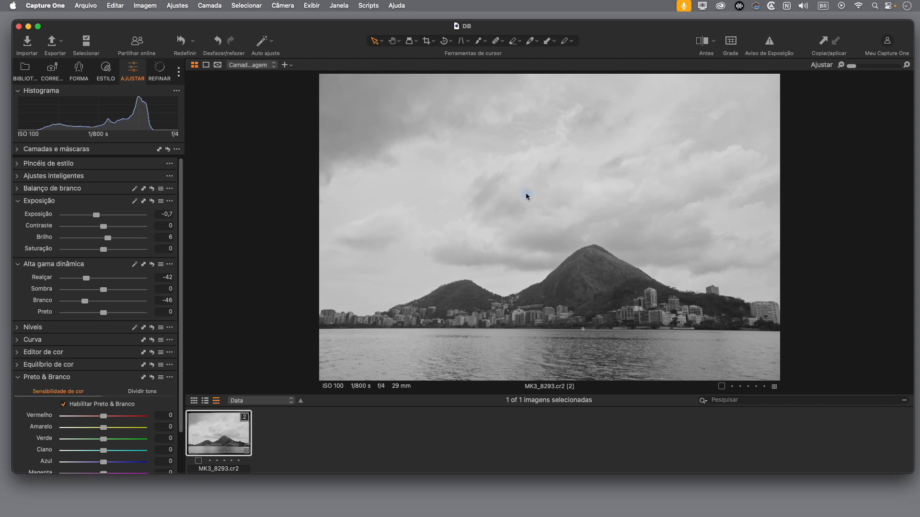
pyautogui.moveTo(107, 292); pyautogui.dragTo(120, 292)
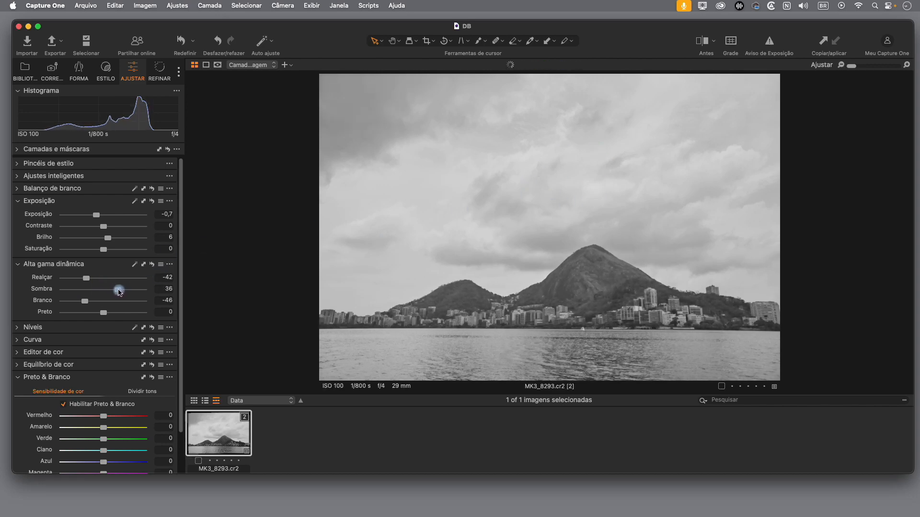
pyautogui.moveTo(114, 314)
pyautogui.mouseDown()
pyautogui.moveTo(105, 313)
pyautogui.moveTo(117, 316)
pyautogui.mouseUp()
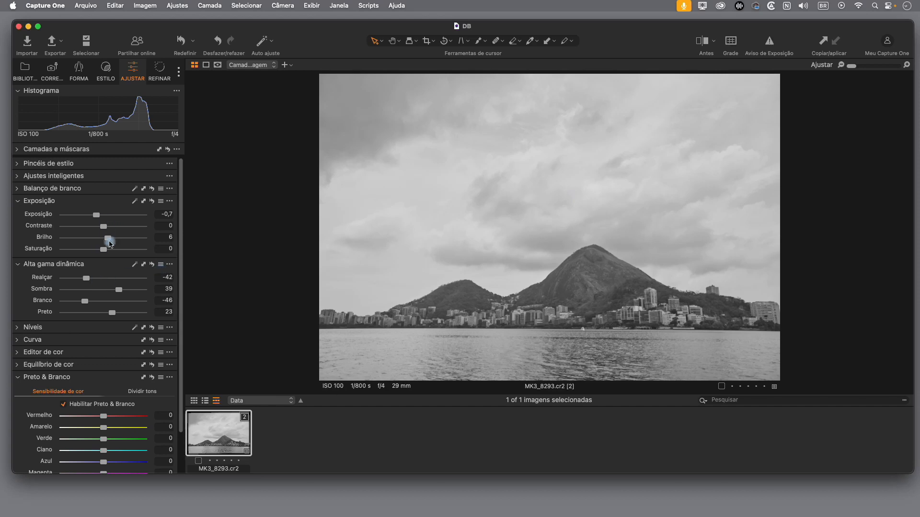
pyautogui.moveTo(108, 244); pyautogui.dragTo(120, 244)
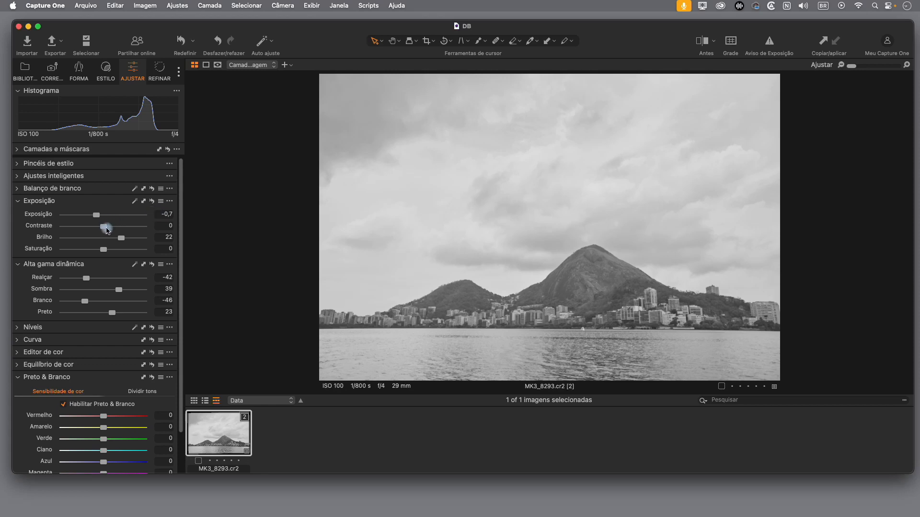
# Step: Try Contraste values of 28, 25 and 15, and reset Contraste to 0
pyautogui.moveTo(104, 232); pyautogui.dragTo(128, 227)
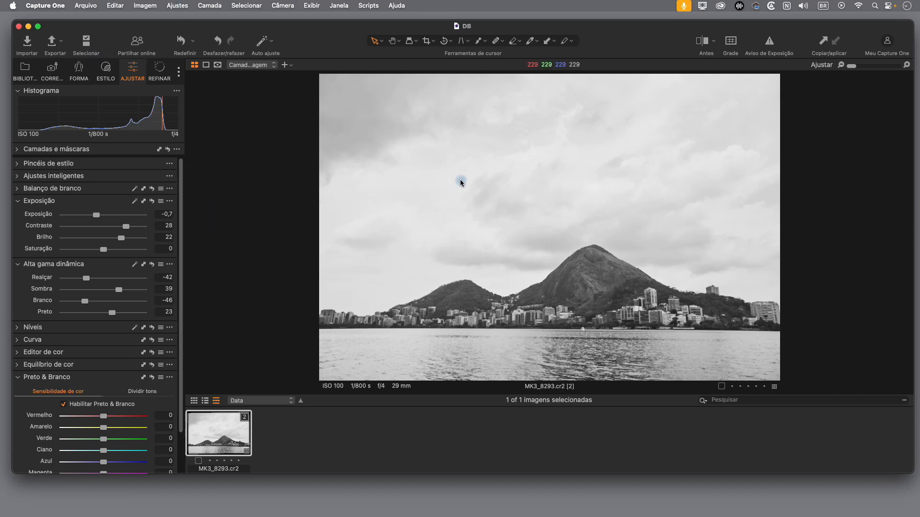
pyautogui.moveTo(125, 226)
pyautogui.mouseDown()
pyautogui.moveTo(138, 226)
pyautogui.moveTo(115, 229)
pyautogui.moveTo(139, 227)
pyautogui.moveTo(124, 229)
pyautogui.mouseUp()
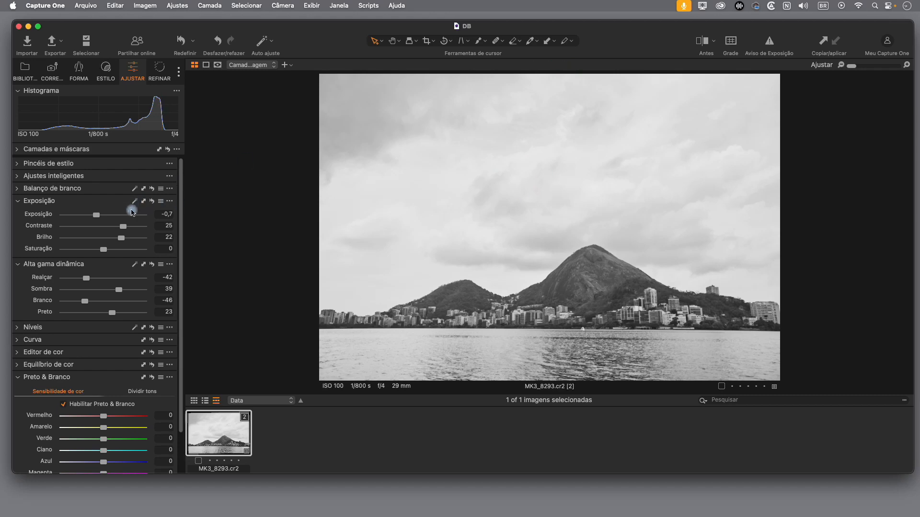
pyautogui.moveTo(124, 226); pyautogui.dragTo(116, 226)
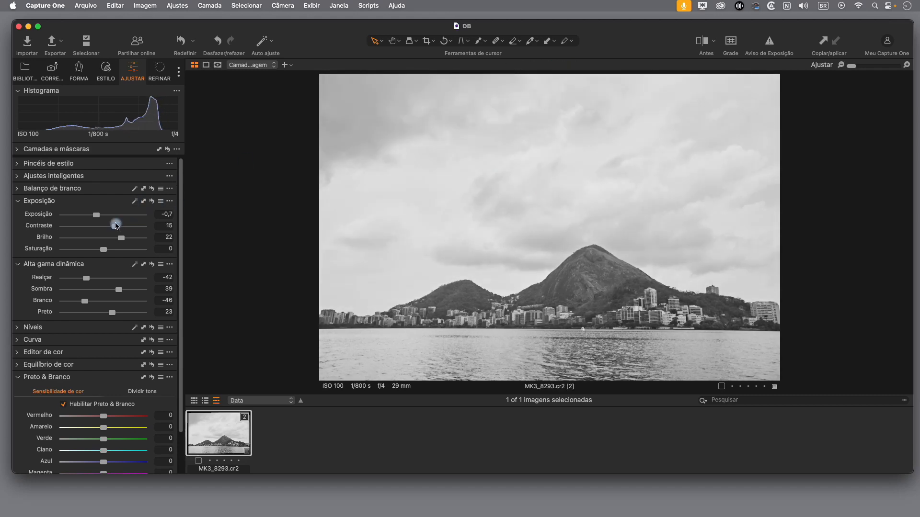
pyautogui.doubleClick(117, 227)
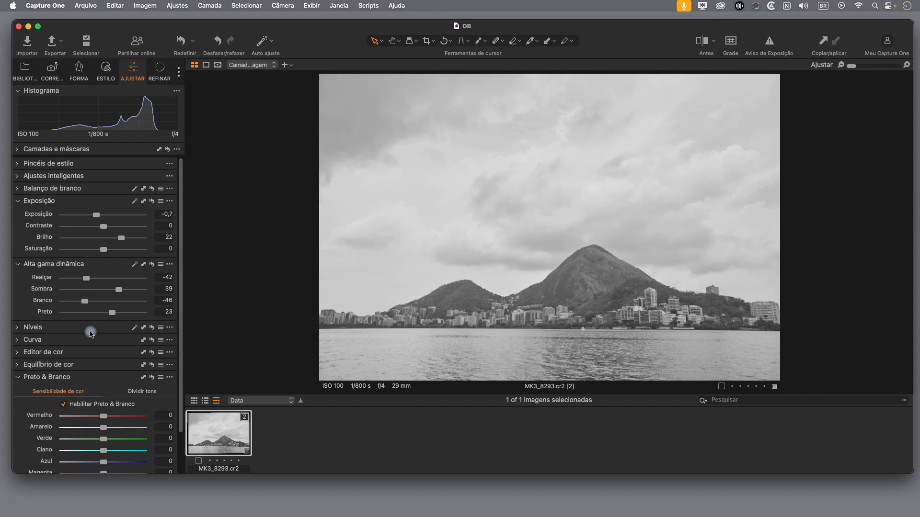
# Step: Examine the tone curve's histograms for the RGB, Luma, Vermelho, Verde and Azul channels
pyautogui.click(19, 341)
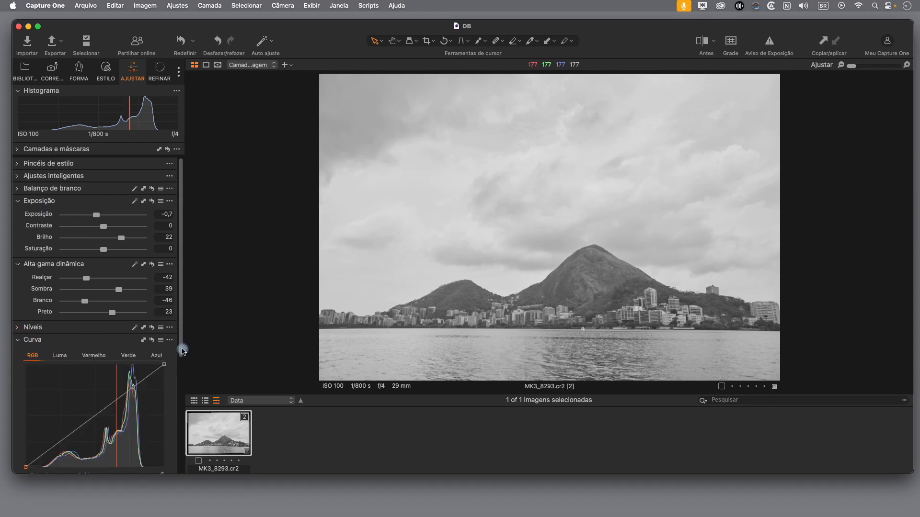
pyautogui.moveTo(183, 352); pyautogui.dragTo(189, 380)
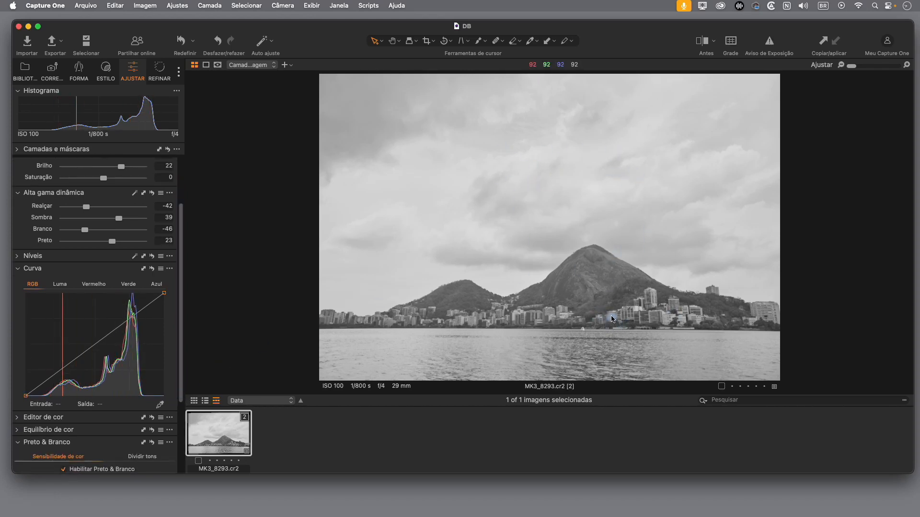
pyautogui.click(63, 286)
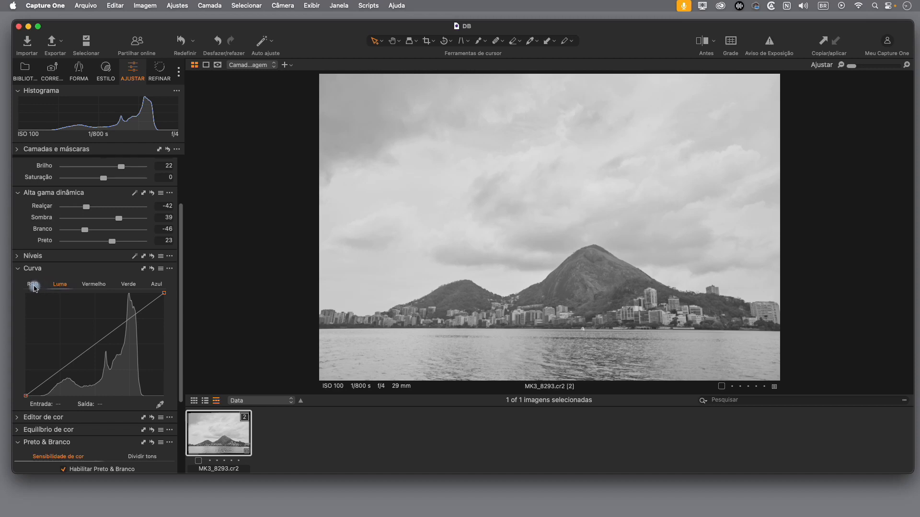
pyautogui.click(33, 286)
pyautogui.click(58, 285)
pyautogui.click(33, 286)
pyautogui.click(58, 286)
pyautogui.click(93, 286)
pyautogui.click(128, 285)
pyautogui.click(158, 289)
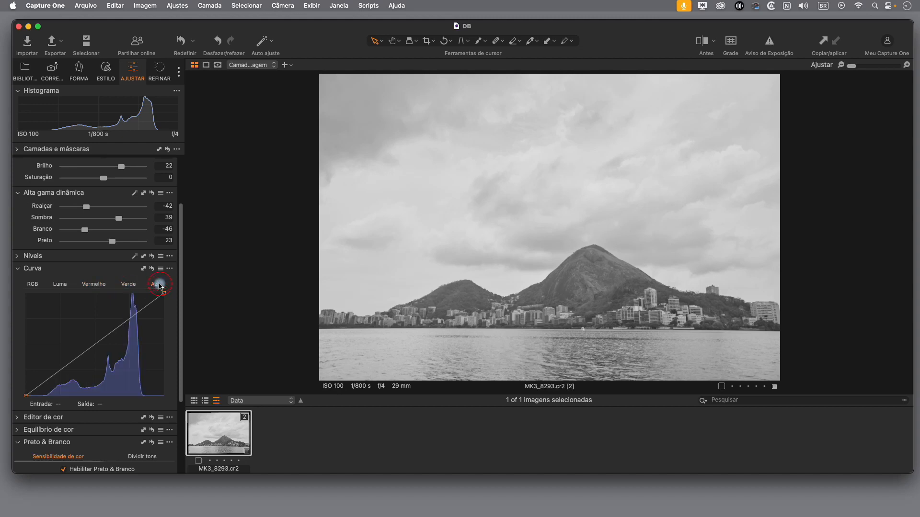
pyautogui.click(129, 285)
pyautogui.click(96, 286)
pyautogui.click(134, 287)
pyautogui.click(158, 286)
pyautogui.click(60, 286)
pyautogui.click(34, 289)
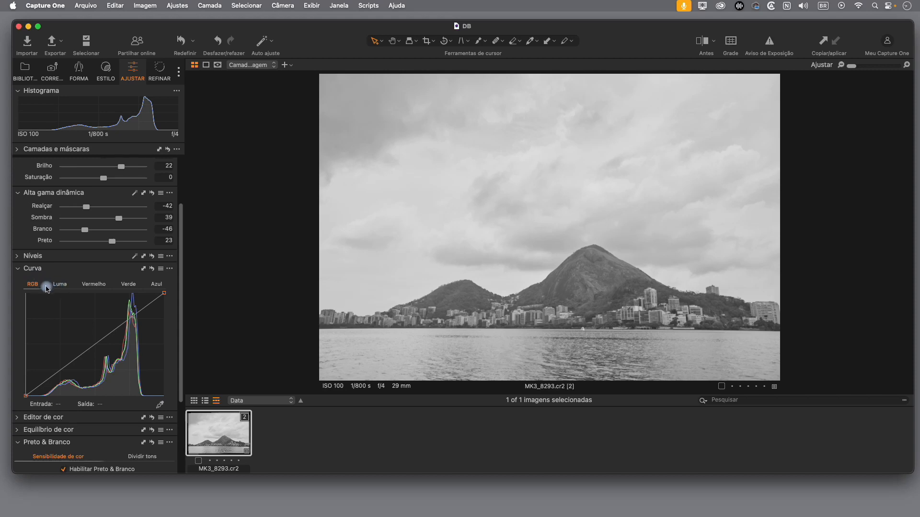
# Step: Shape the Luma curve into a gentle S by lowering a shadow point and raising a highlight point
pyautogui.click(60, 286)
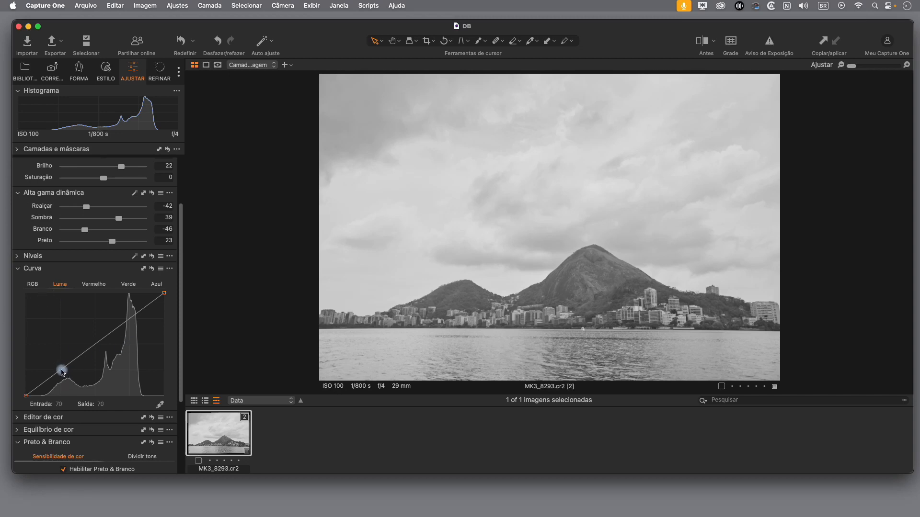
pyautogui.moveTo(58, 373); pyautogui.dragTo(60, 376)
pyautogui.moveTo(134, 322)
pyautogui.mouseDown()
pyautogui.moveTo(132, 303)
pyautogui.moveTo(133, 315)
pyautogui.mouseUp()
pyautogui.moveTo(60, 376); pyautogui.dragTo(58, 382)
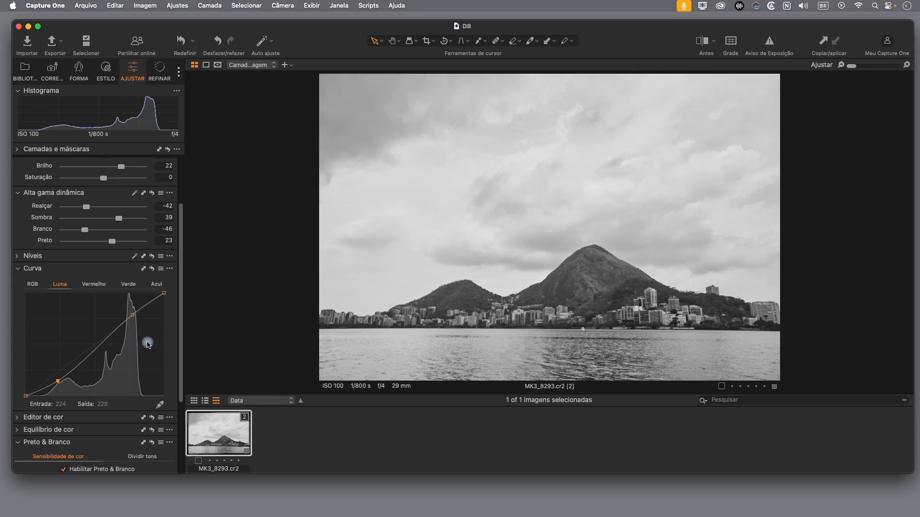
pyautogui.click(18, 271)
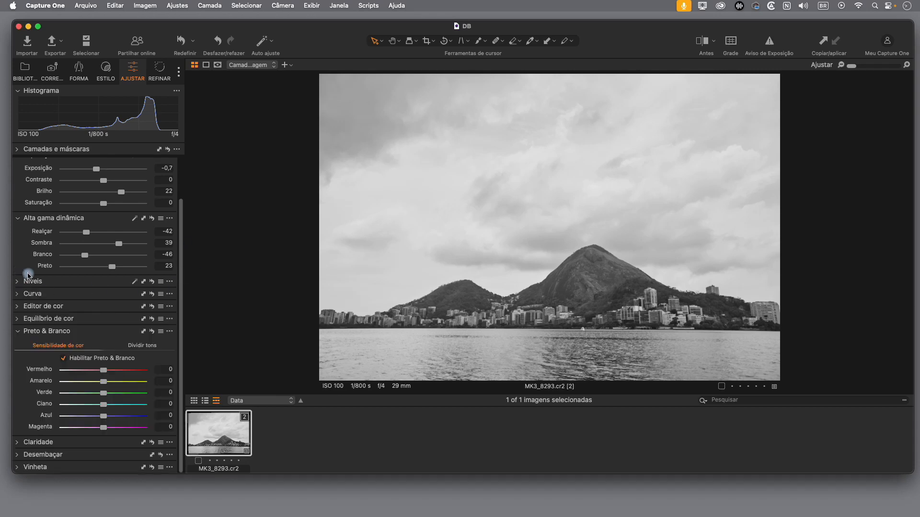
# Step: Set Claridade to 31 with the Natural method
pyautogui.click(19, 334)
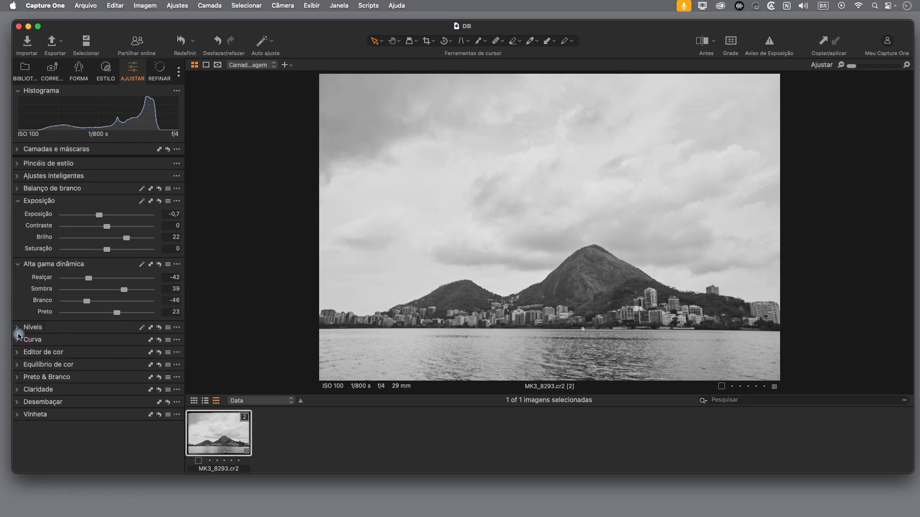
pyautogui.click(17, 391)
pyautogui.moveTo(110, 420); pyautogui.dragTo(122, 418)
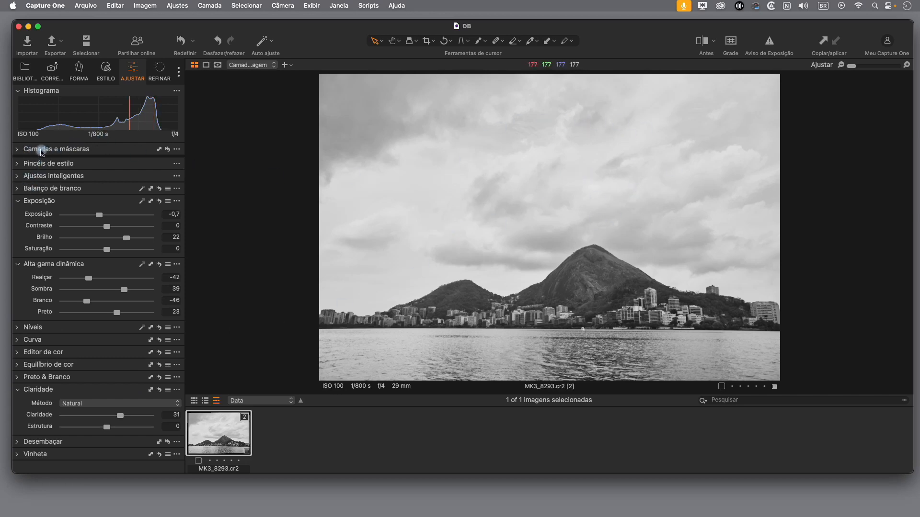
# Step: Detach the Camadas e máscaras tool, place it expanded over the photo's upper-right corner, and enlarge its layer list
pyautogui.moveTo(41, 152); pyautogui.dragTo(765, 108)
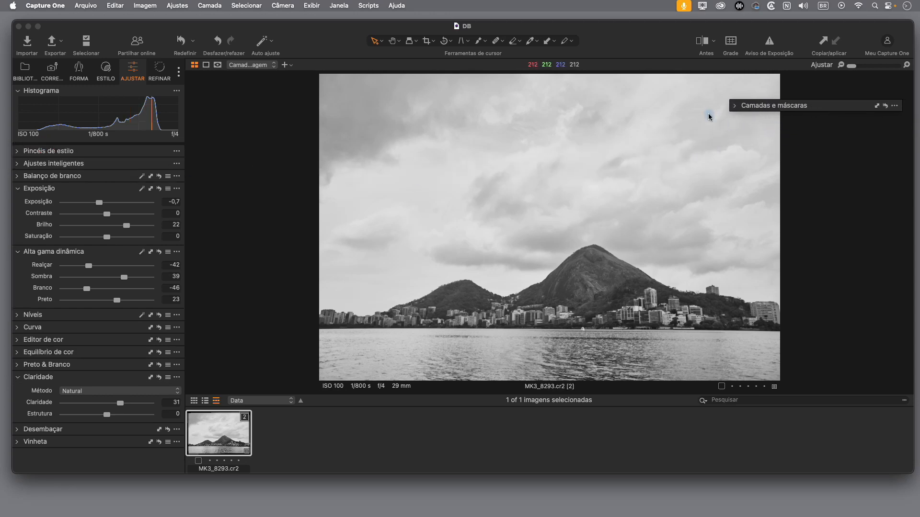
pyautogui.click(736, 106)
pyautogui.moveTo(854, 110); pyautogui.dragTo(850, 101)
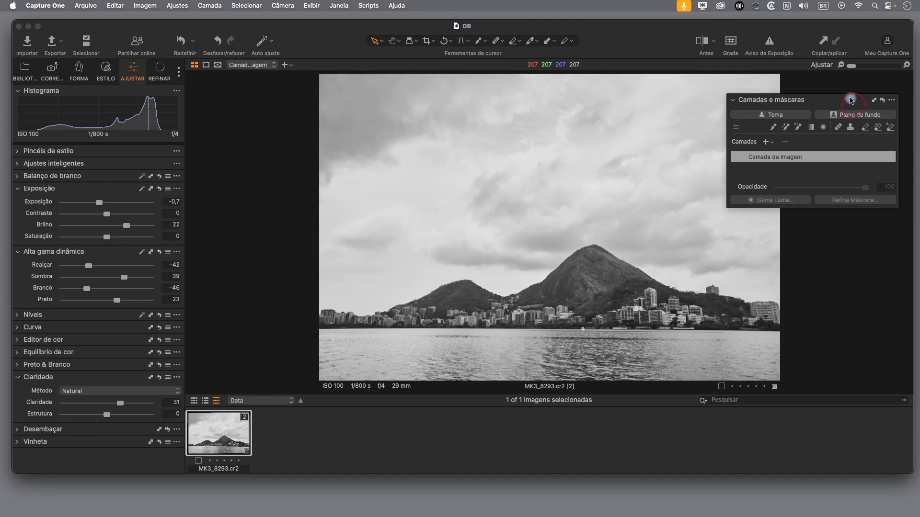
pyautogui.moveTo(898, 208); pyautogui.dragTo(907, 268)
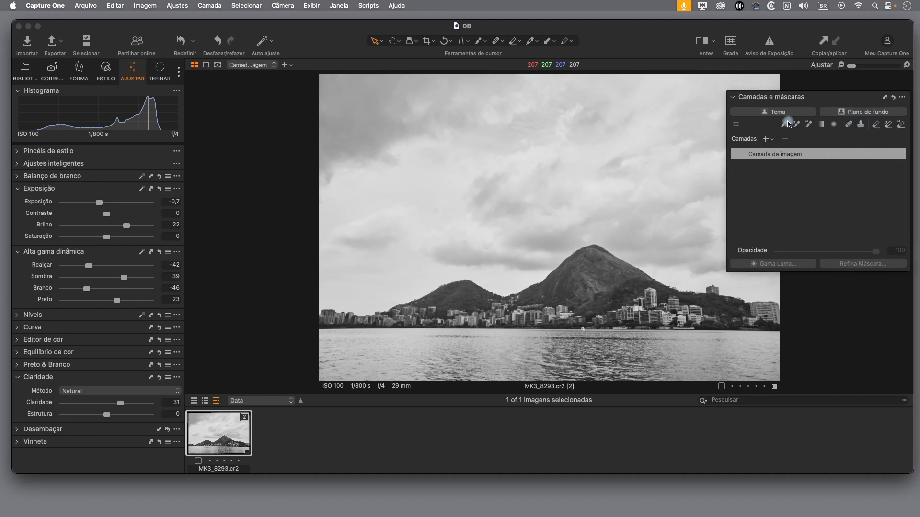
# Step: Add a new adjustment layer named clarear
pyautogui.click(766, 139)
pyautogui.doubleClick(786, 154)
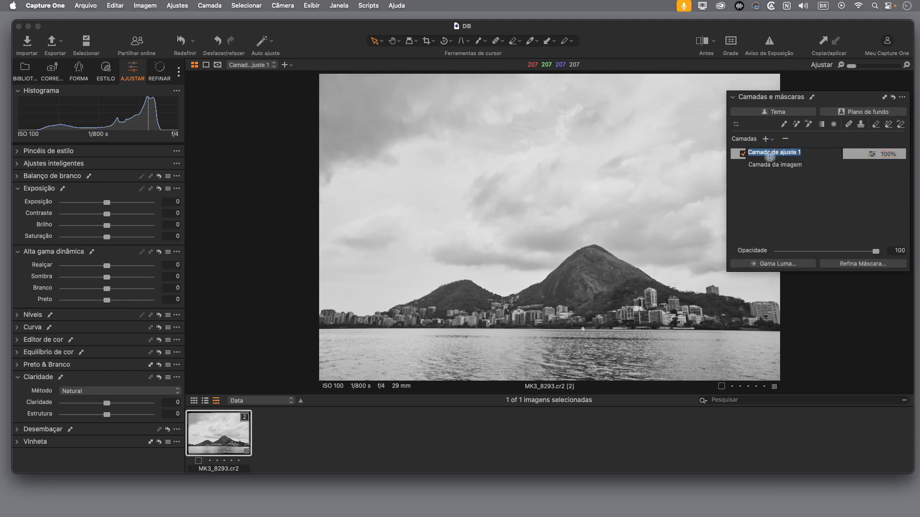
pyautogui.write('clarear')
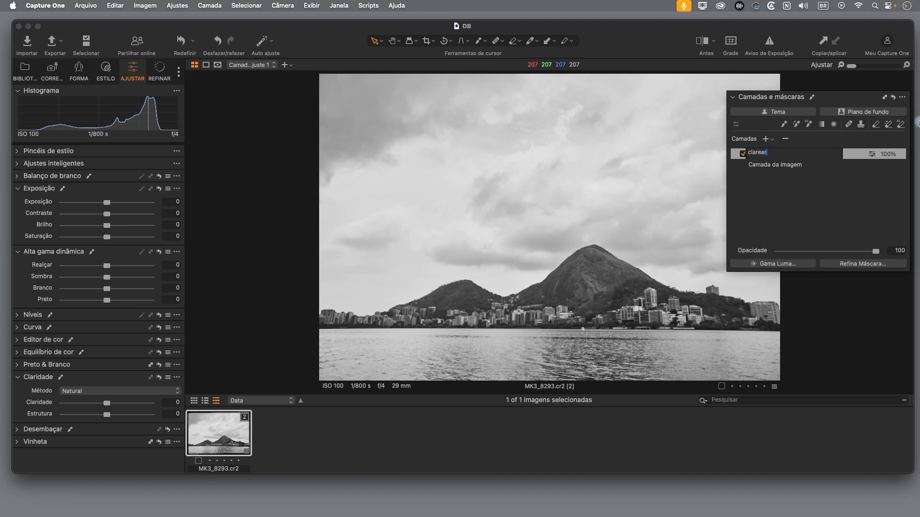
pyautogui.press('Return')
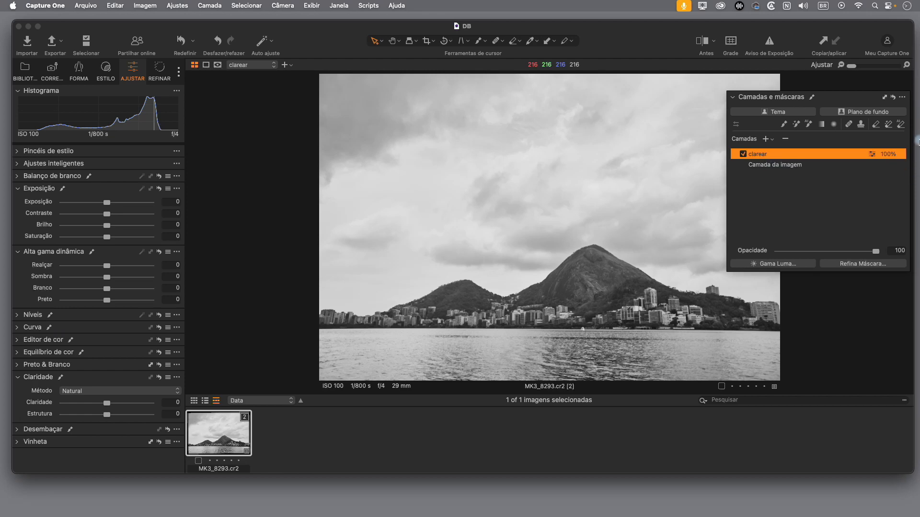
# Step: Add a second adjustment layer above clarear and name it escurecer
pyautogui.click(765, 139)
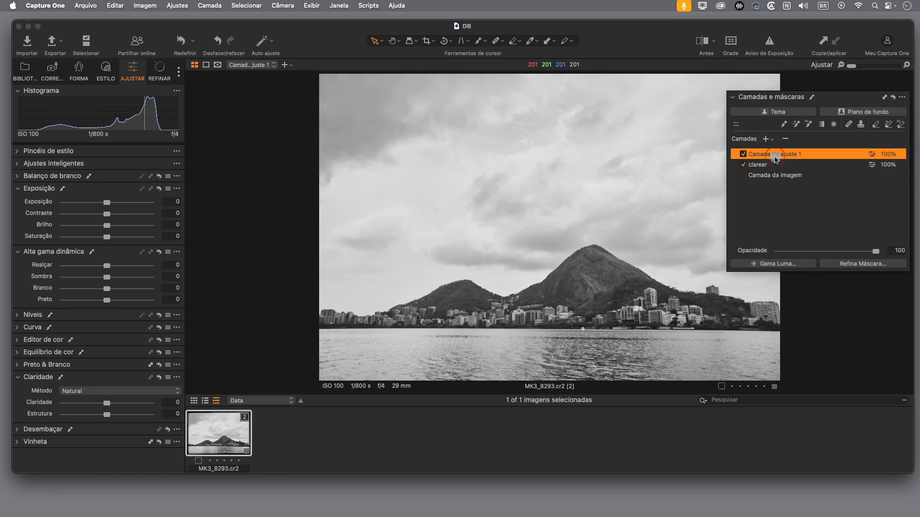
pyautogui.doubleClick(776, 158)
pyautogui.write('escurecer')
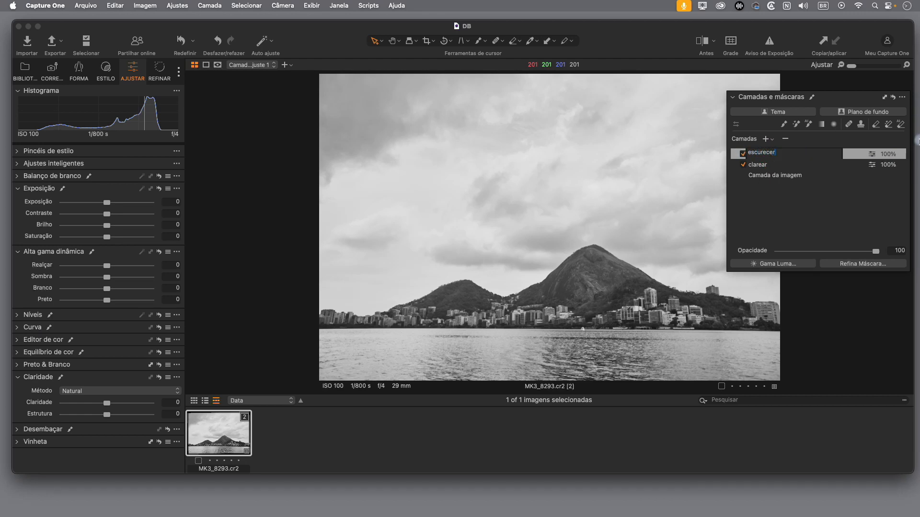
pyautogui.press('Return')
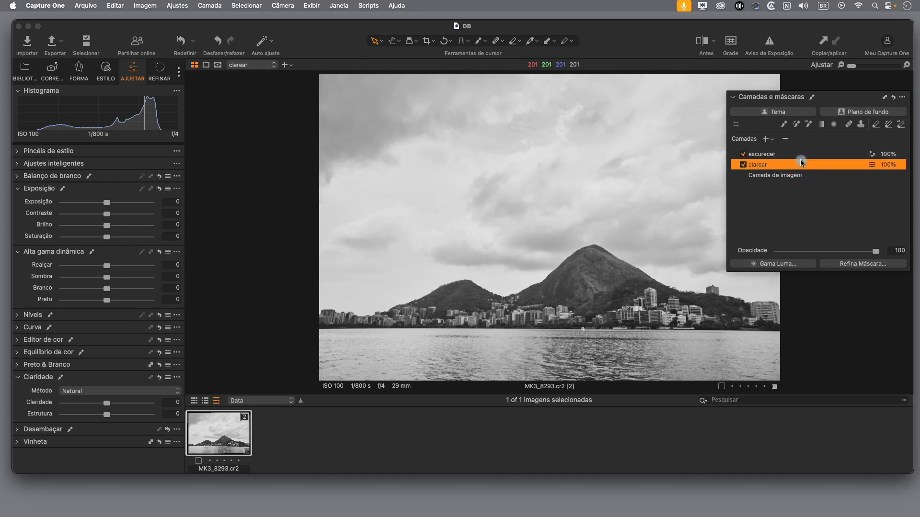
# Step: Set Exposição to 1,36 on the clarear layer and to -1,31 on the escurecer layer
pyautogui.click(809, 153)
pyautogui.click(746, 166)
pyautogui.moveTo(107, 203); pyautogui.dragTo(113, 205)
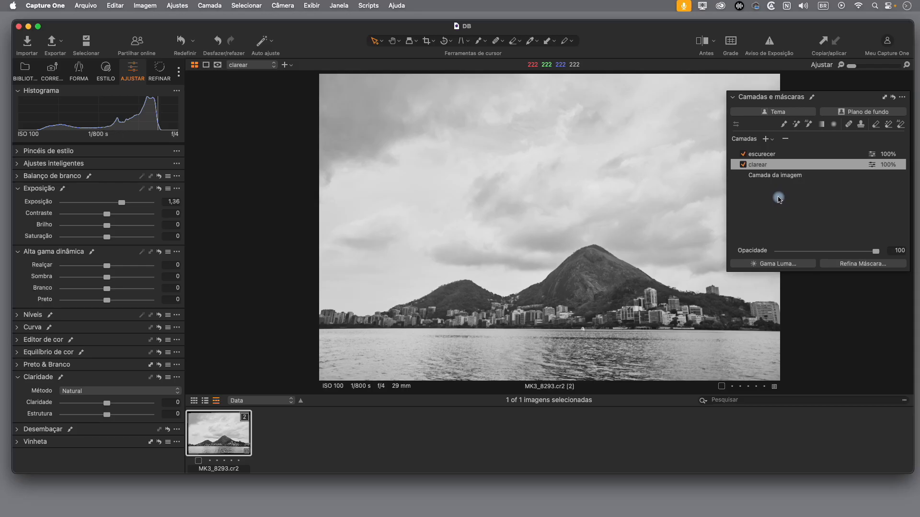
pyautogui.click(796, 156)
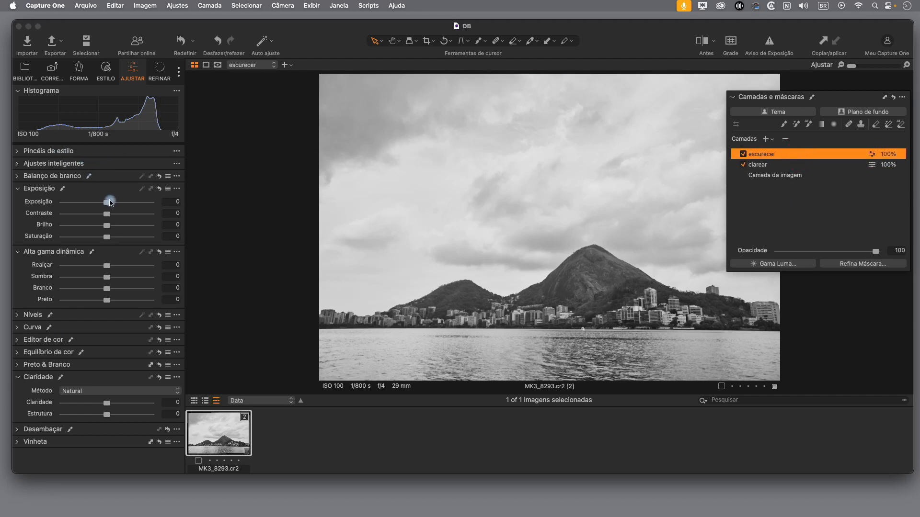
pyautogui.moveTo(106, 206); pyautogui.dragTo(136, 209)
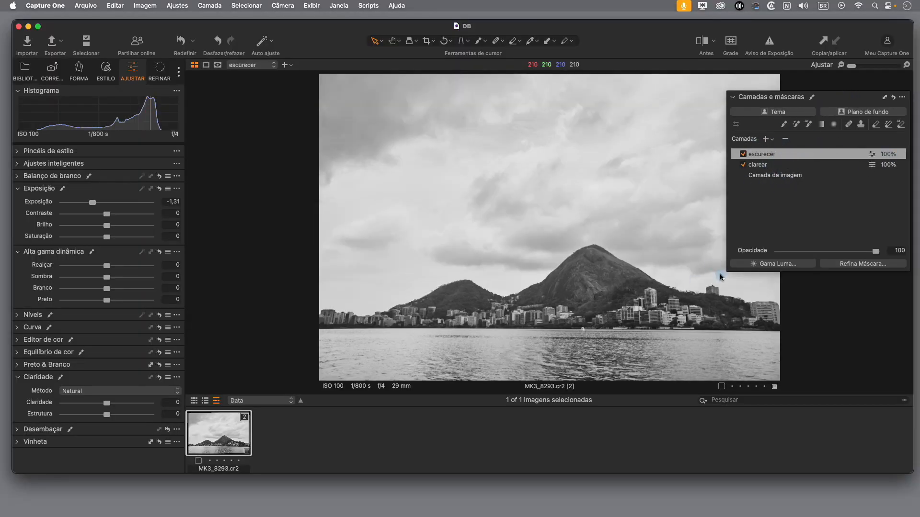
# Step: Narrow the floating Camadas e máscaras tool and configure the mask brush with hardness 0, opacity 100, flow 5 and pen pressure off
pyautogui.moveTo(729, 271); pyautogui.dragTo(771, 279)
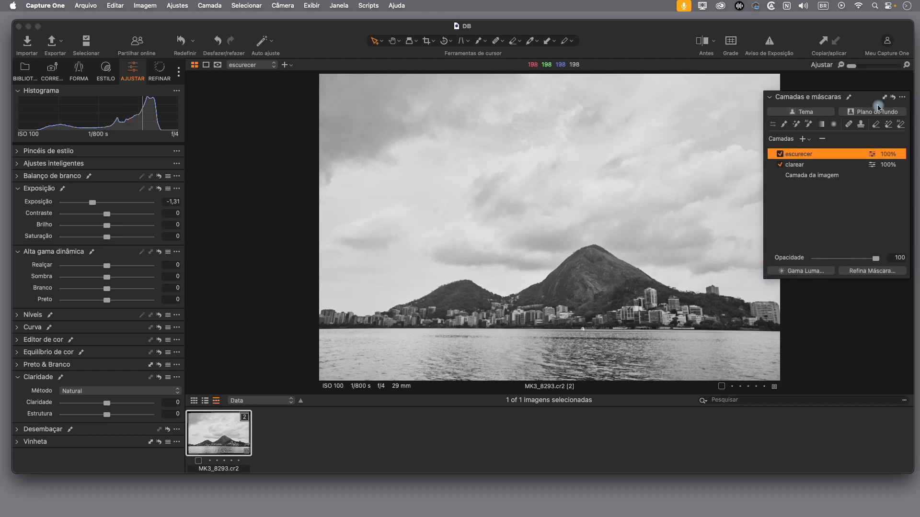
pyautogui.click(785, 126)
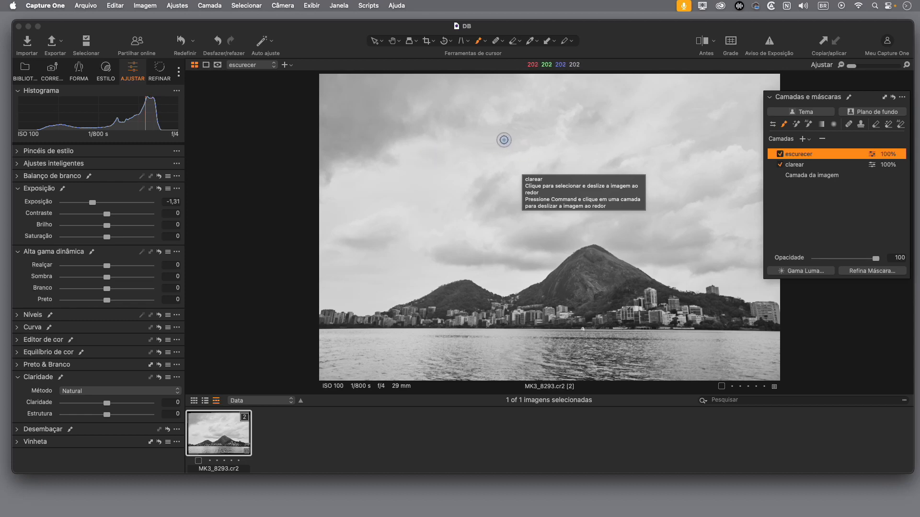
pyautogui.rightClick(478, 187)
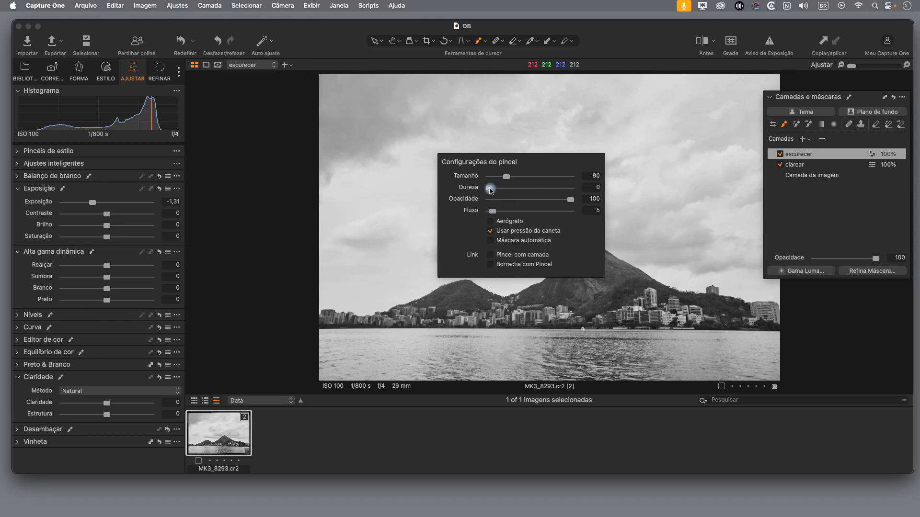
pyautogui.moveTo(494, 188)
pyautogui.mouseDown()
pyautogui.moveTo(560, 188)
pyautogui.moveTo(525, 189)
pyautogui.mouseUp()
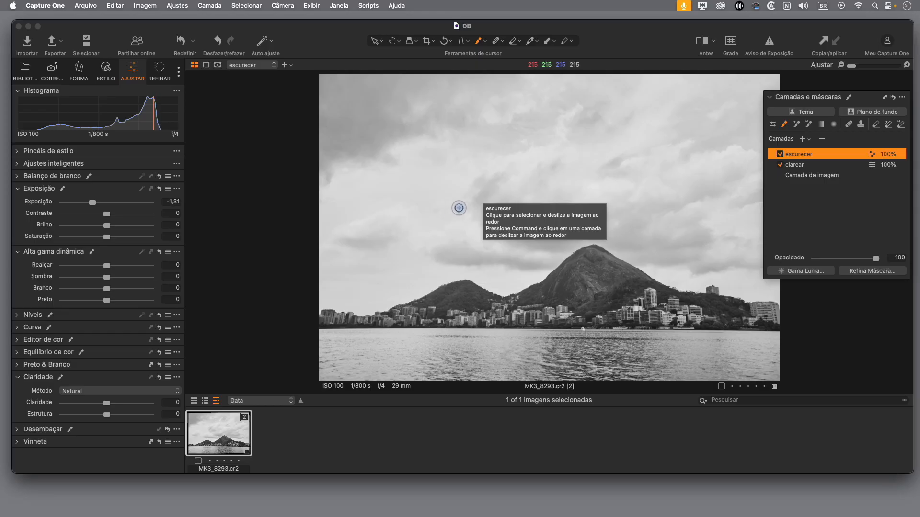
pyautogui.rightClick(507, 192)
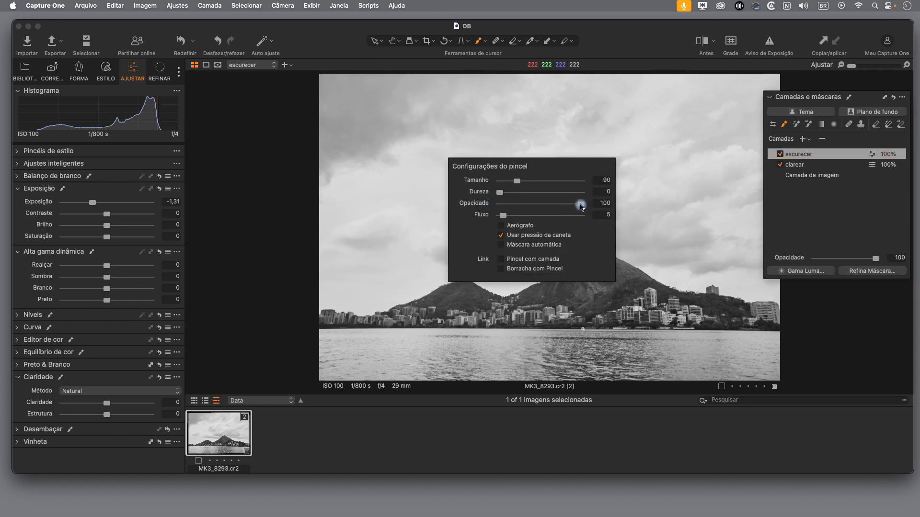
pyautogui.moveTo(505, 218); pyautogui.dragTo(545, 219)
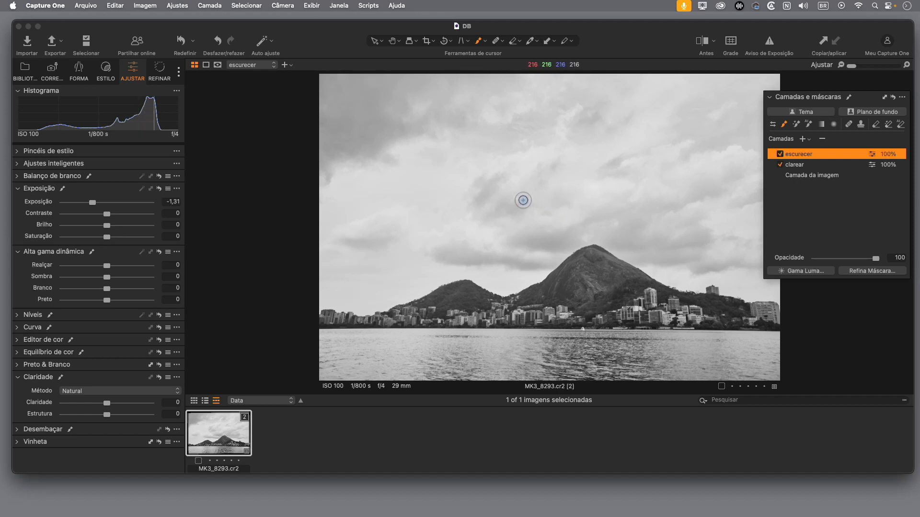
# Step: Brush the escurecer mask over the cloud above the main peak and the upper-left clouds with size 147 and flow 5
pyautogui.click(585, 228)
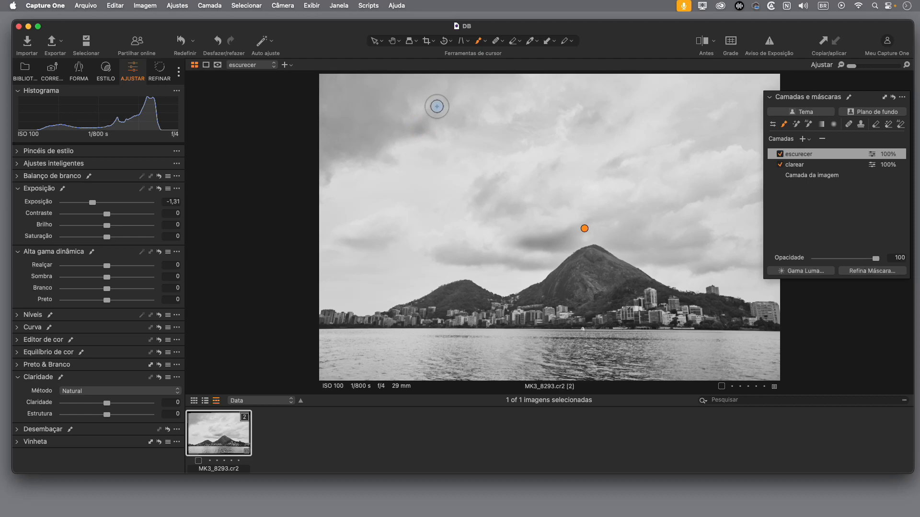
pyautogui.moveTo(455, 118); pyautogui.dragTo(437, 110)
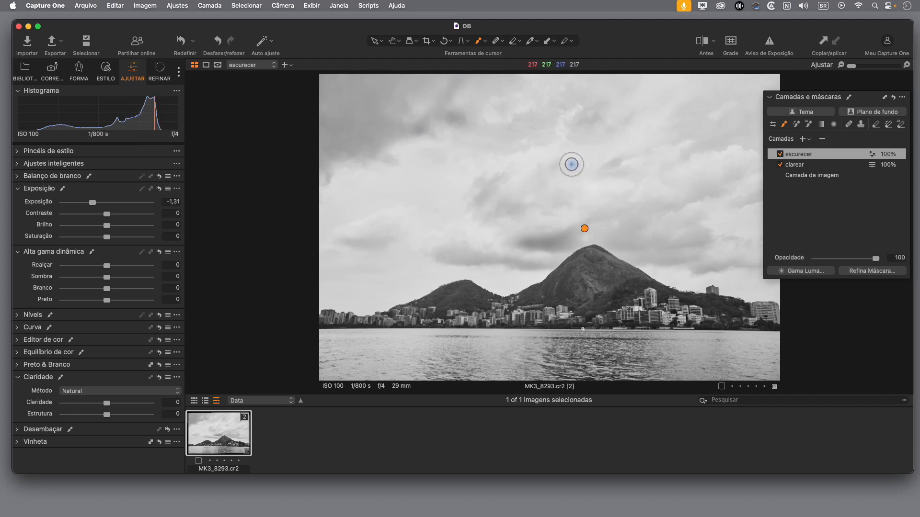
pyautogui.rightClick(535, 183)
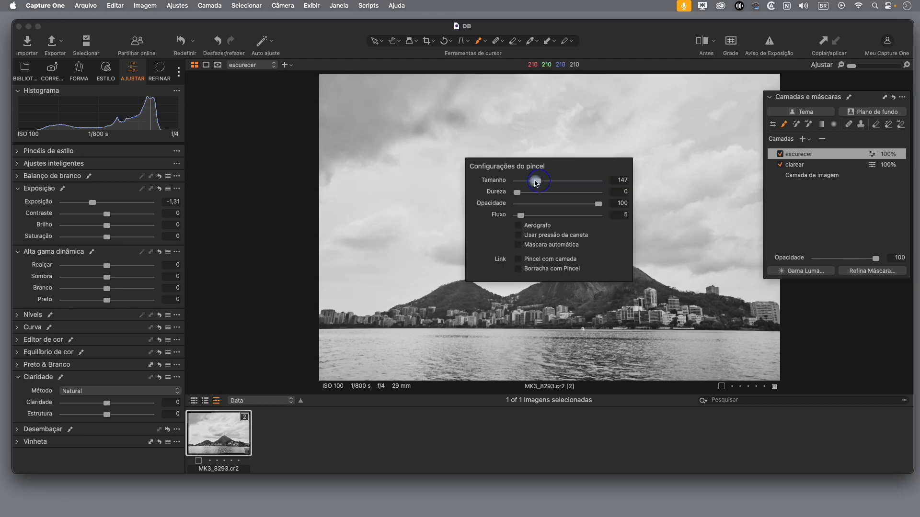
pyautogui.moveTo(520, 219); pyautogui.dragTo(518, 218)
pyautogui.press('Escape')
# Step: Brush the escurecer mask over the dark cloud patches in the middle and upper sky
pyautogui.moveTo(505, 175); pyautogui.dragTo(494, 185)
pyautogui.moveTo(499, 179); pyautogui.dragTo(481, 183)
pyautogui.moveTo(623, 158); pyautogui.dragTo(588, 173)
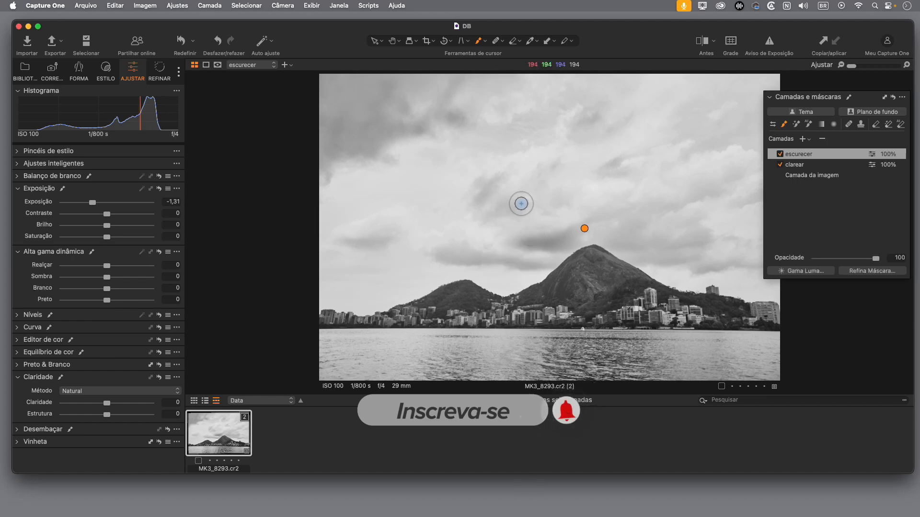
pyautogui.moveTo(562, 174); pyautogui.dragTo(548, 177)
pyautogui.click(568, 200)
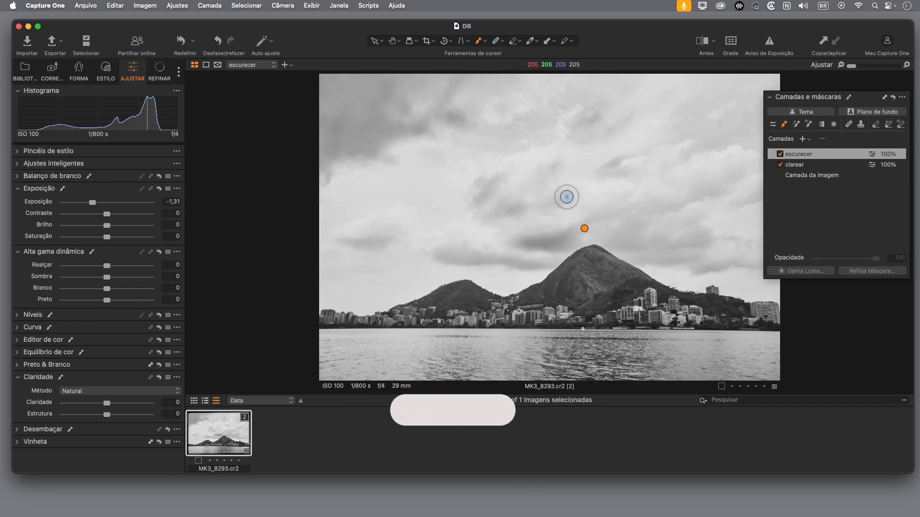
pyautogui.moveTo(592, 121); pyautogui.dragTo(574, 131)
pyautogui.moveTo(638, 114)
pyautogui.mouseDown()
pyautogui.moveTo(611, 129)
pyautogui.moveTo(573, 116)
pyautogui.moveTo(567, 97)
pyautogui.mouseUp()
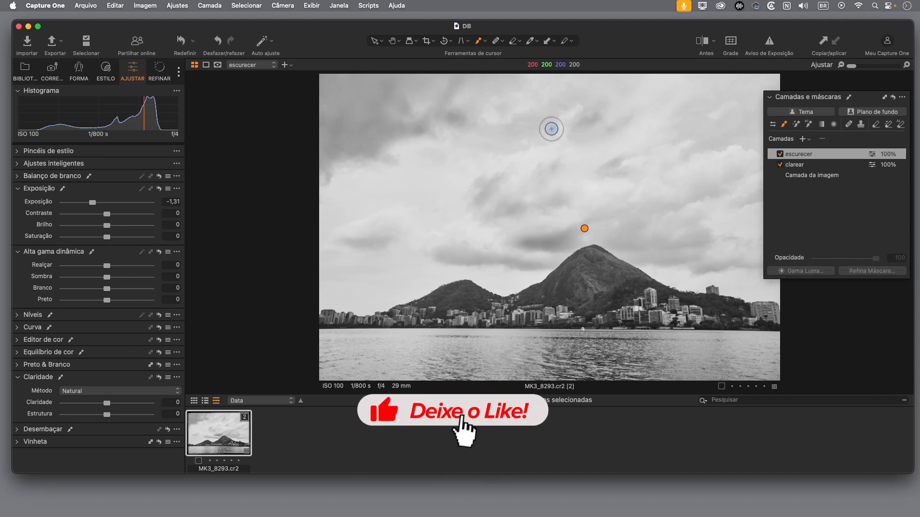
# Step: Check the escurecer mask overlay and extend the darkening to the clouds right of the peak and low in the left sky
pyautogui.click(802, 156)
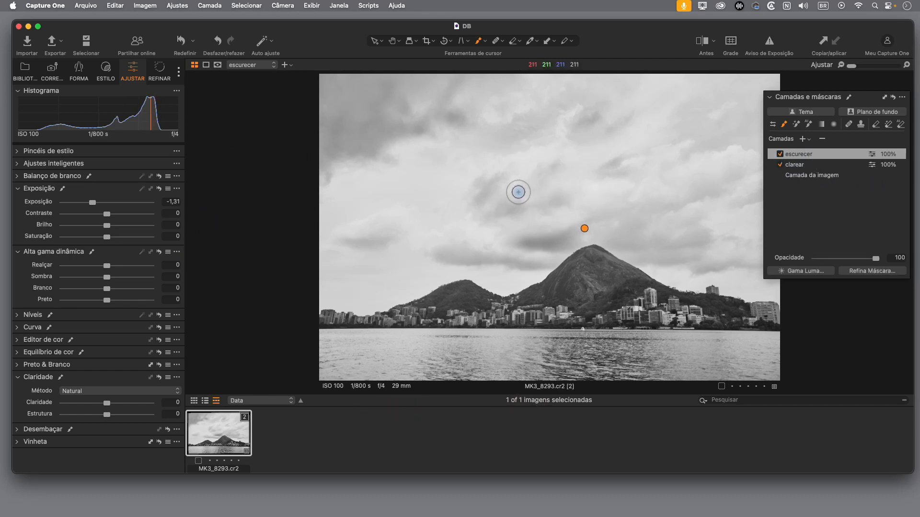
pyautogui.press('m')
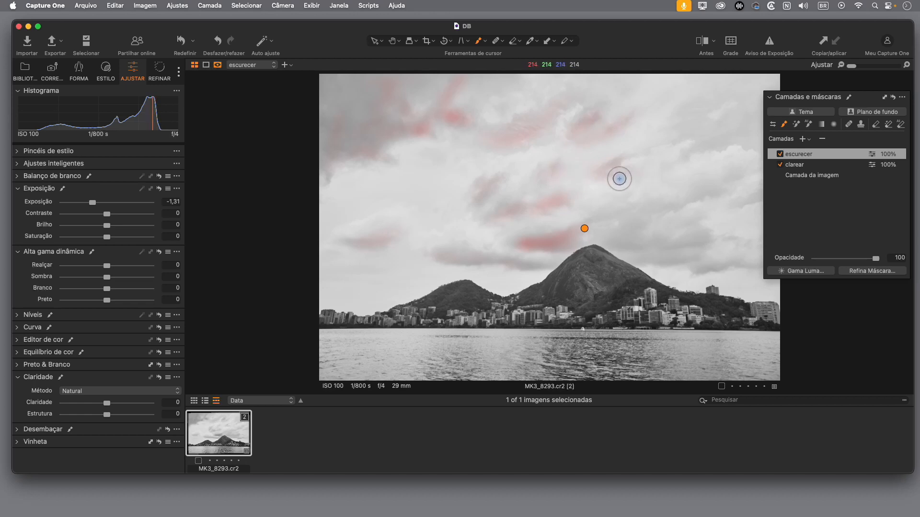
pyautogui.press('m')
pyautogui.moveTo(656, 211); pyautogui.dragTo(623, 238)
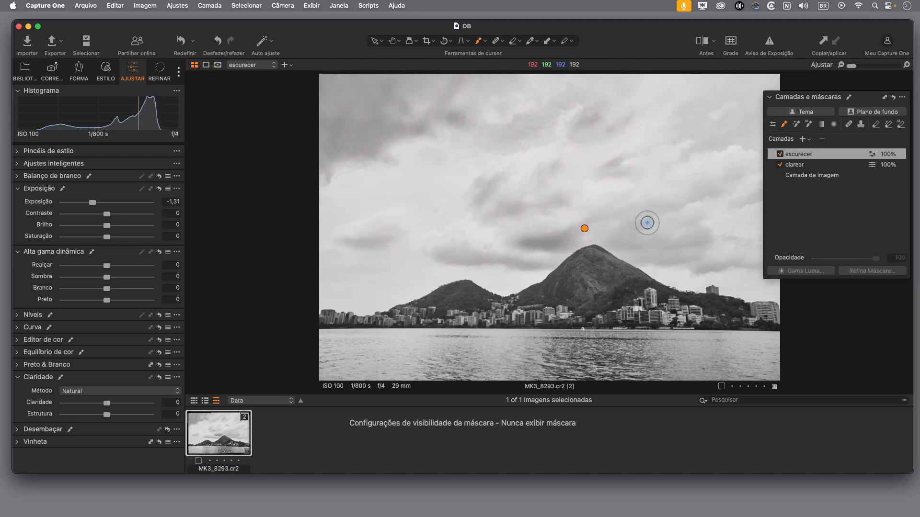
pyautogui.moveTo(667, 213)
pyautogui.mouseDown()
pyautogui.moveTo(594, 219)
pyautogui.moveTo(644, 215)
pyautogui.moveTo(619, 243)
pyautogui.moveTo(644, 248)
pyautogui.moveTo(626, 250)
pyautogui.moveTo(704, 238)
pyautogui.moveTo(676, 254)
pyautogui.moveTo(638, 257)
pyautogui.moveTo(715, 262)
pyautogui.moveTo(684, 272)
pyautogui.mouseUp()
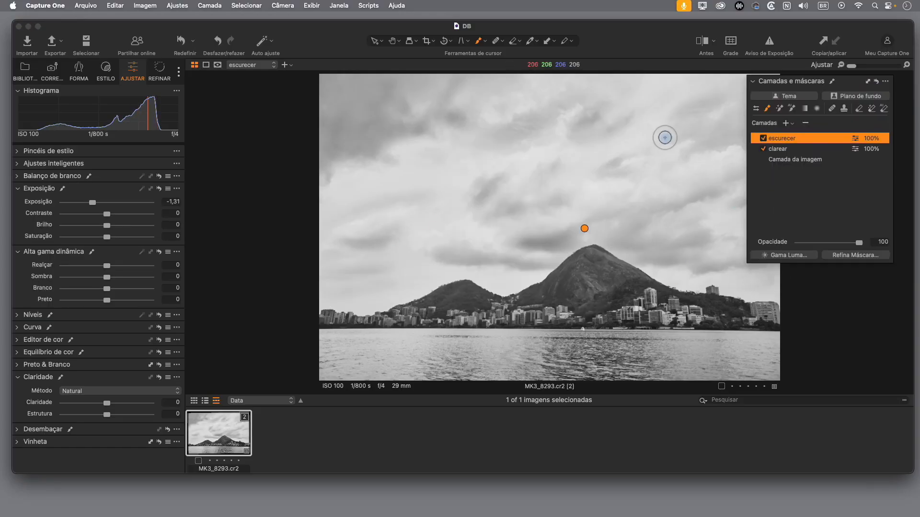
pyautogui.moveTo(363, 261); pyautogui.dragTo(483, 238)
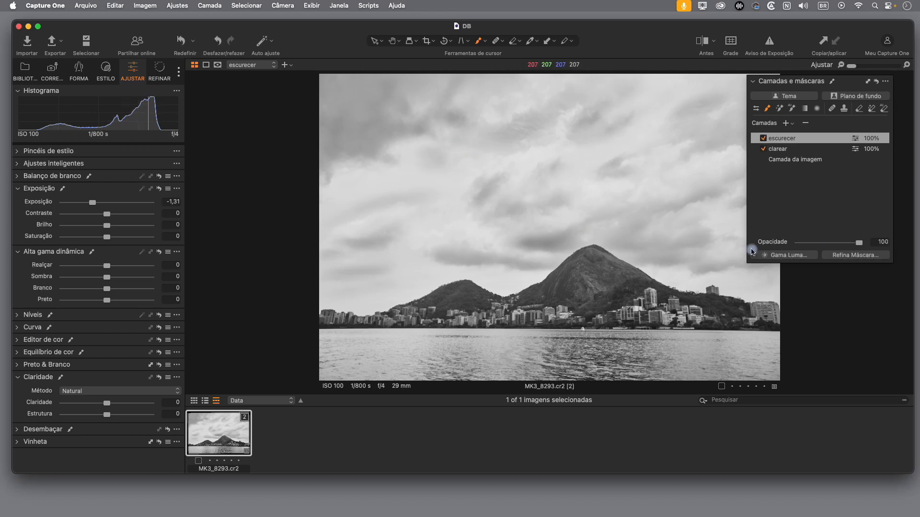
# Step: Compare the edit with the original in a before/after split view, sliding the divider across the photo, and close the comparison
pyautogui.click(710, 43)
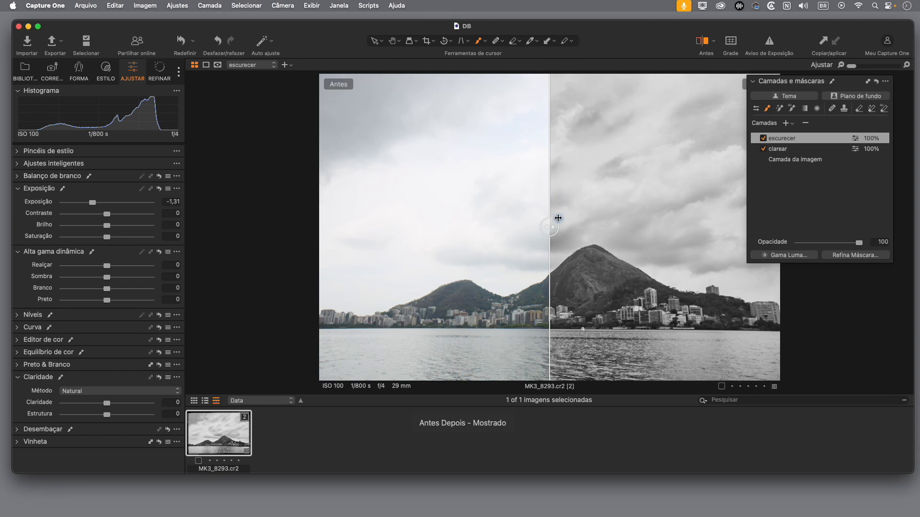
pyautogui.moveTo(554, 227); pyautogui.dragTo(396, 222)
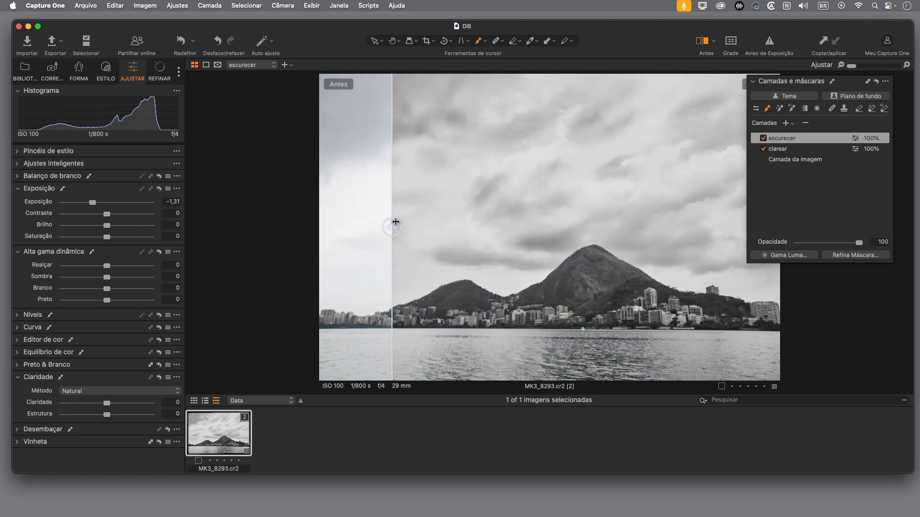
pyautogui.click(703, 44)
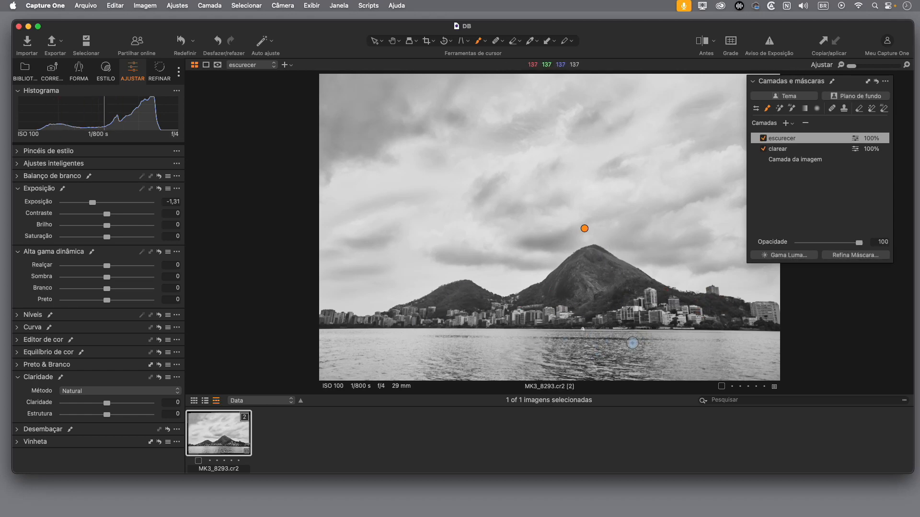
# Step: Brush the escurecer mask over the dark ripples in the center and lower part of the lake
pyautogui.click(626, 341)
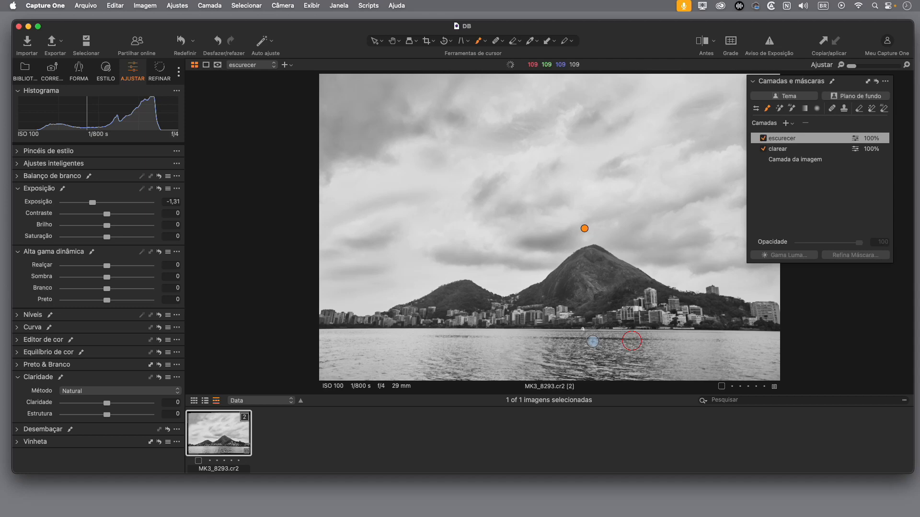
pyautogui.moveTo(596, 333); pyautogui.dragTo(607, 354)
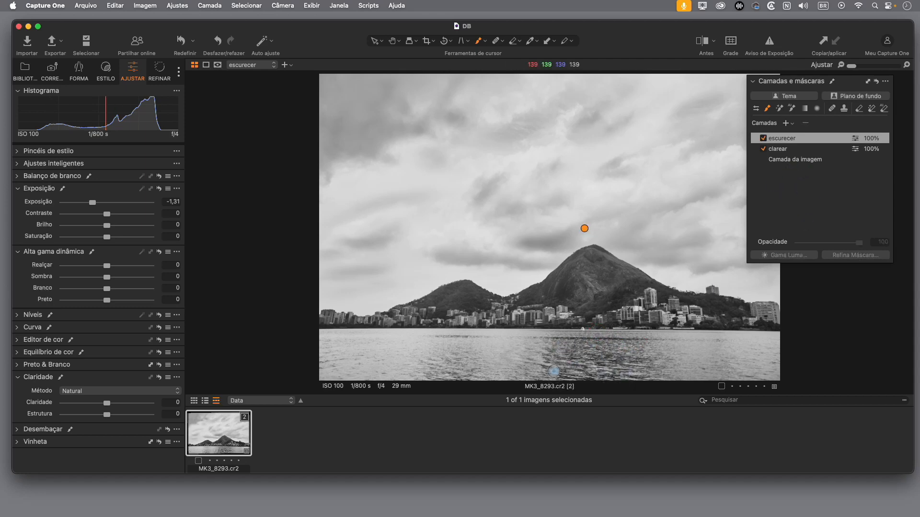
pyautogui.moveTo(645, 373); pyautogui.dragTo(535, 369)
pyautogui.moveTo(442, 344)
pyautogui.mouseDown()
pyautogui.moveTo(466, 370)
pyautogui.moveTo(659, 362)
pyautogui.moveTo(536, 357)
pyautogui.moveTo(634, 379)
pyautogui.mouseUp()
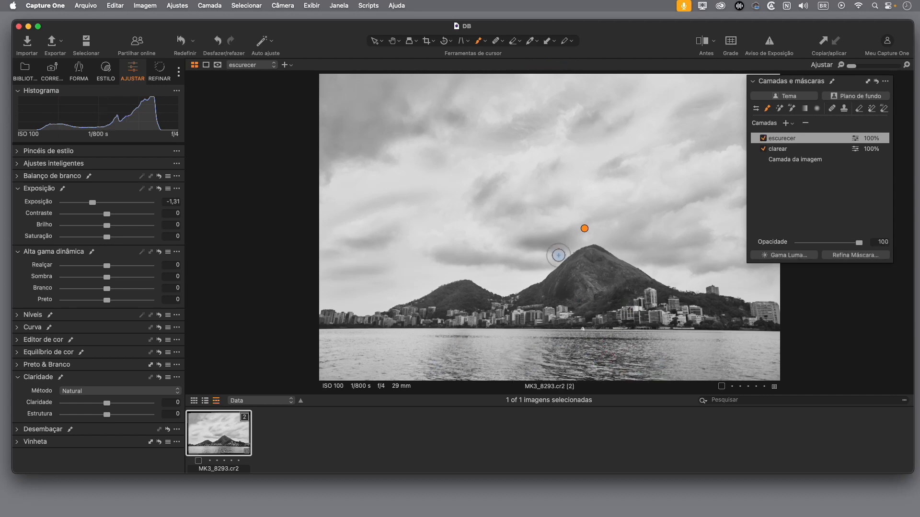
# Step: Brush the clarear layer's mask over the bright cloud areas across the sky and display the mask overlay
pyautogui.click(814, 150)
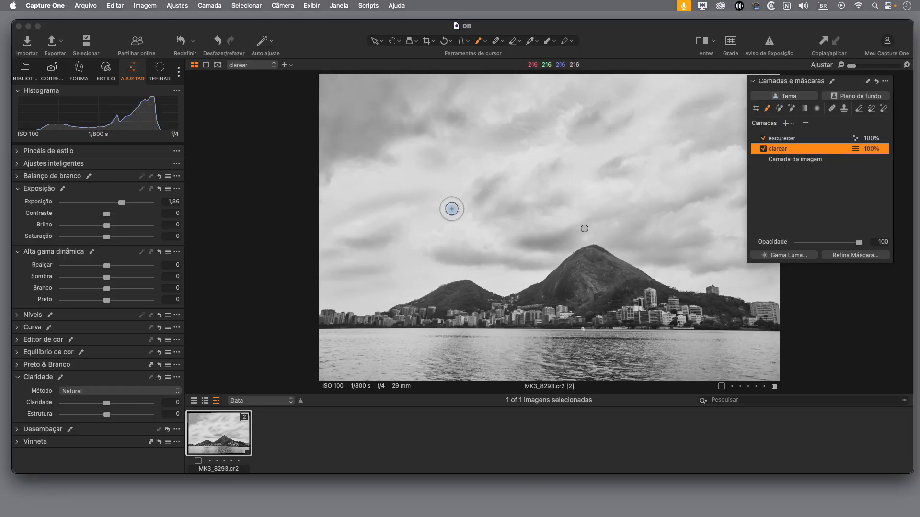
pyautogui.moveTo(479, 224)
pyautogui.mouseDown()
pyautogui.moveTo(445, 232)
pyautogui.moveTo(489, 240)
pyautogui.moveTo(441, 234)
pyautogui.moveTo(548, 154)
pyautogui.mouseUp()
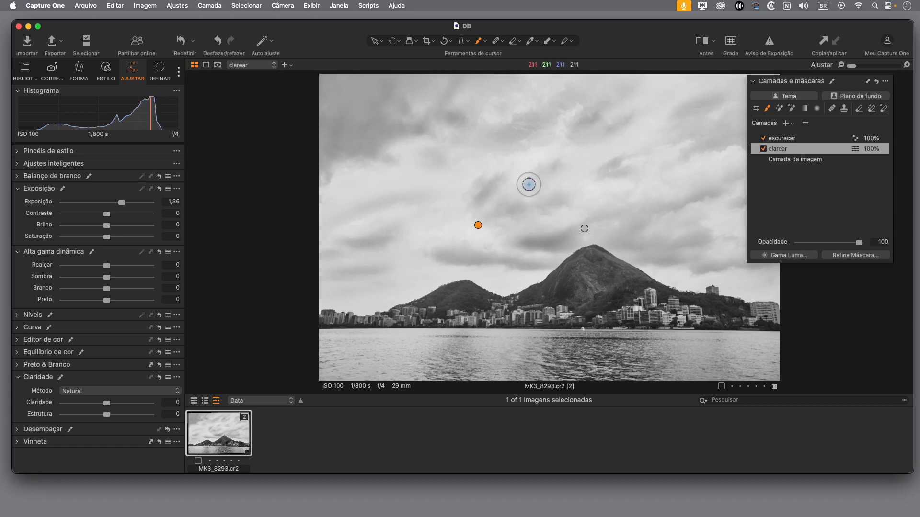
pyautogui.rightClick(539, 171)
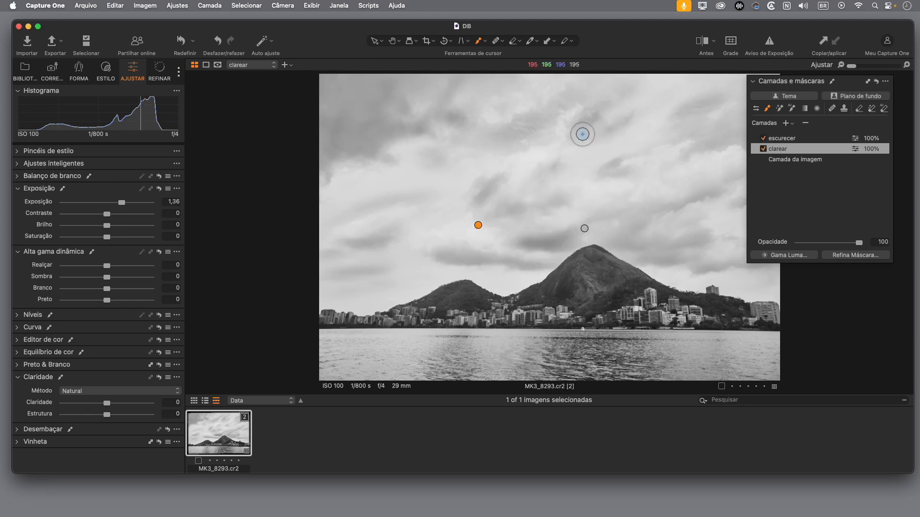
pyautogui.moveTo(585, 107)
pyautogui.mouseDown()
pyautogui.moveTo(550, 130)
pyautogui.moveTo(567, 139)
pyautogui.mouseUp()
pyautogui.moveTo(512, 157)
pyautogui.mouseDown()
pyautogui.moveTo(461, 184)
pyautogui.moveTo(354, 193)
pyautogui.mouseUp()
pyautogui.moveTo(405, 280); pyautogui.dragTo(348, 302)
pyautogui.moveTo(401, 259); pyautogui.dragTo(349, 264)
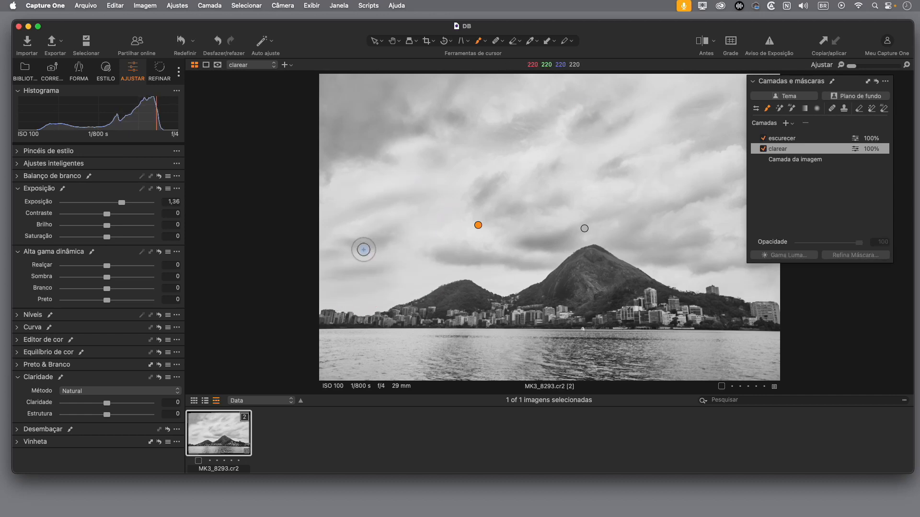
pyautogui.moveTo(391, 119); pyautogui.dragTo(680, 113)
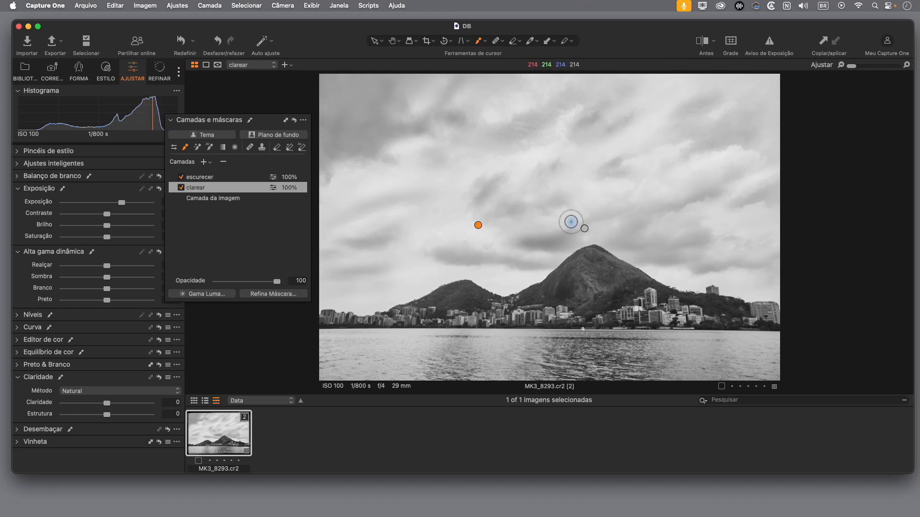
pyautogui.press('m')
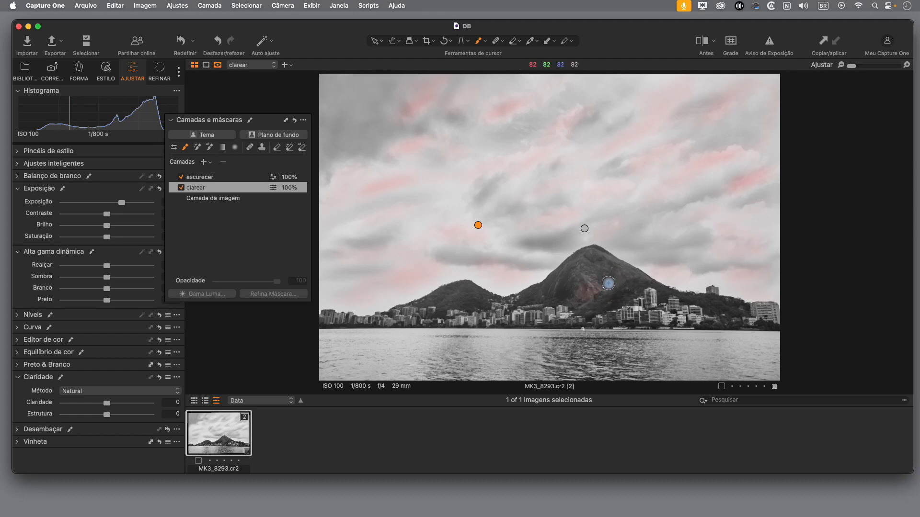
# Step: Brush the clarear layer's mask over the slopes of the large peak and the smaller hill, and hide the mask overlay
pyautogui.moveTo(584, 275)
pyautogui.mouseDown()
pyautogui.moveTo(593, 266)
pyautogui.moveTo(628, 273)
pyautogui.mouseUp()
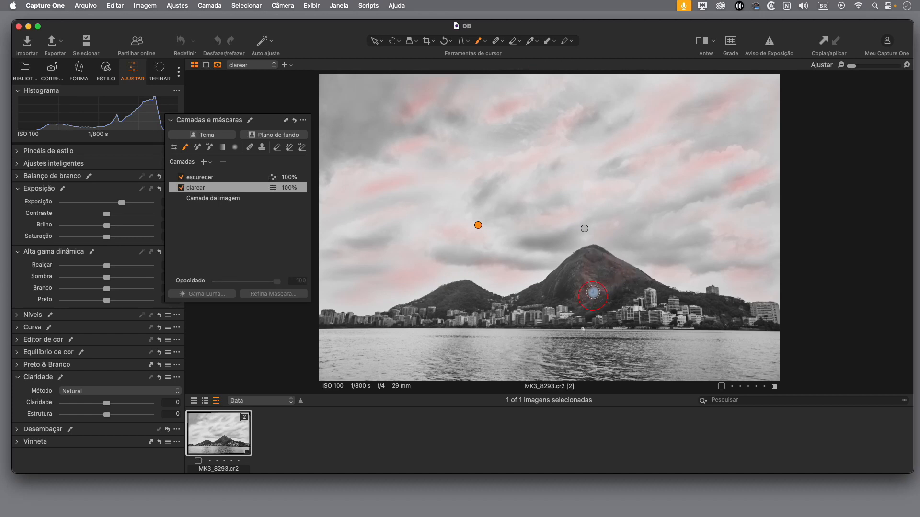
pyautogui.moveTo(596, 299)
pyautogui.mouseDown()
pyautogui.moveTo(556, 282)
pyautogui.moveTo(563, 266)
pyautogui.mouseUp()
pyautogui.moveTo(612, 295)
pyautogui.mouseDown()
pyautogui.moveTo(565, 306)
pyautogui.moveTo(756, 315)
pyautogui.moveTo(353, 318)
pyautogui.mouseUp()
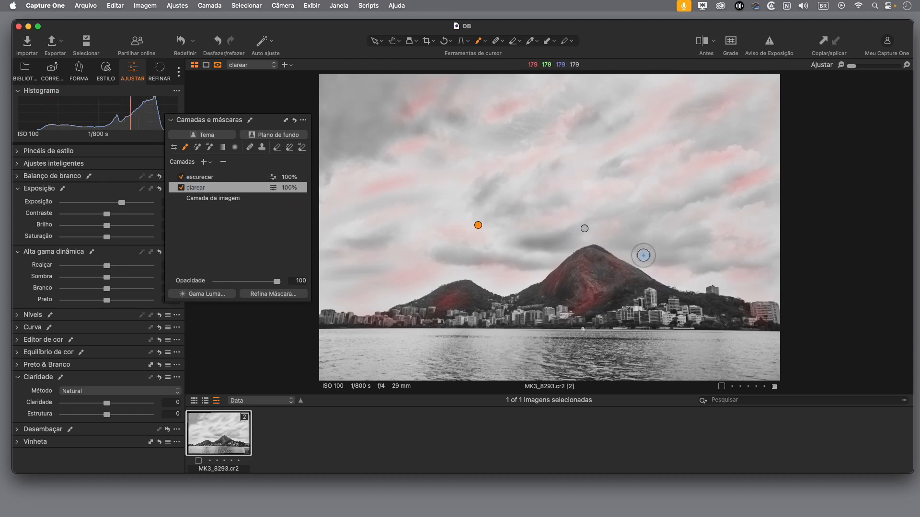
pyautogui.press('m')
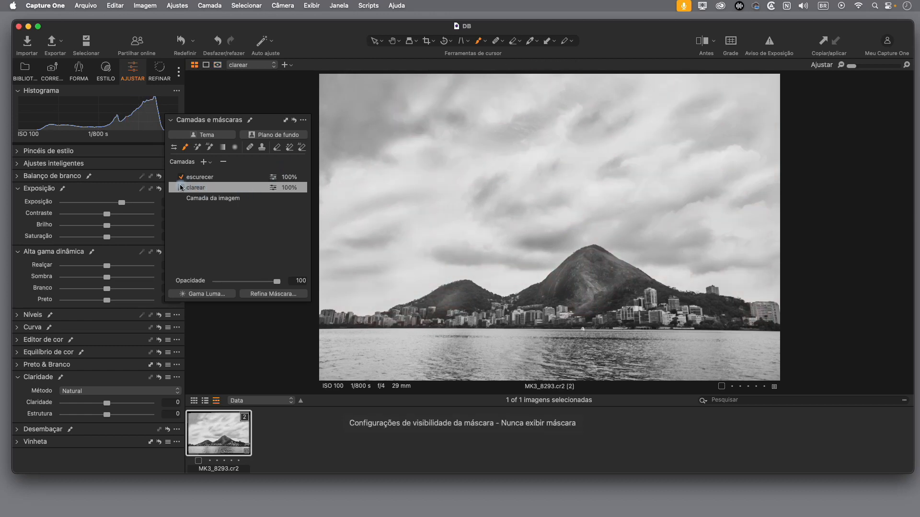
# Step: Switch the clarear and escurecer layers off and on to compare the photo with and without their brushed adjustments
pyautogui.click(181, 188)
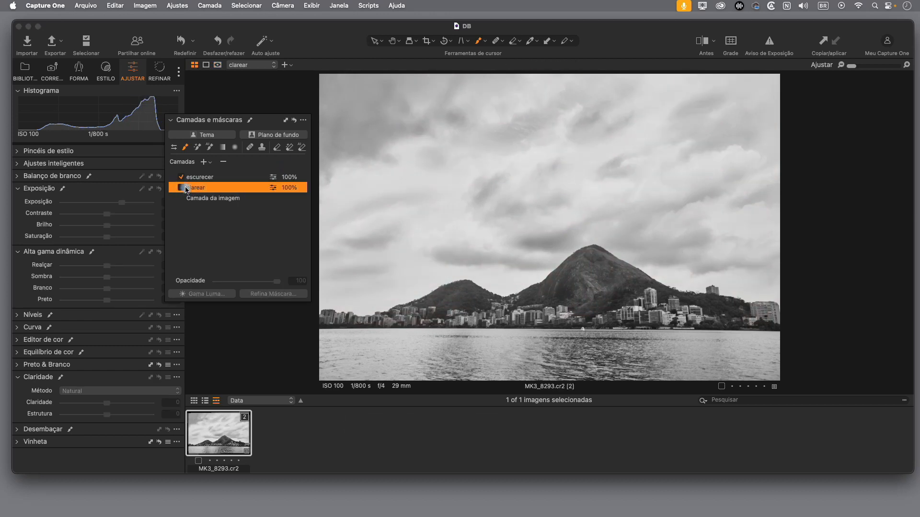
pyautogui.click(181, 189)
pyautogui.click(182, 188)
pyautogui.click(182, 188)
pyautogui.click(180, 178)
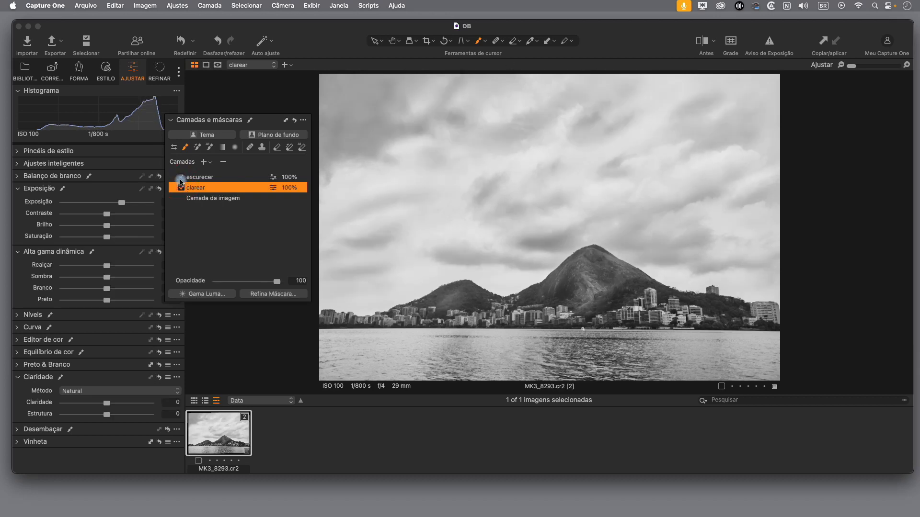
pyautogui.click(181, 188)
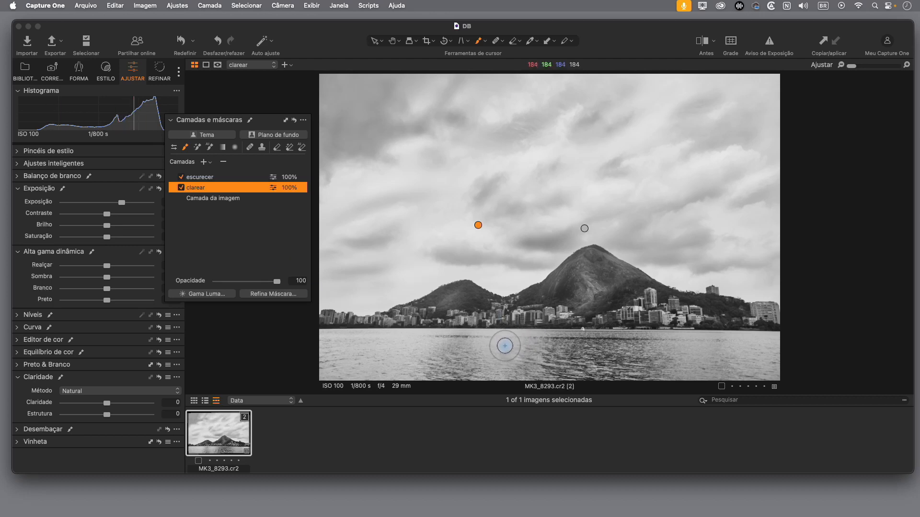
# Step: Brush the clarear layer's mask across the lake's bright water, from the left side to the right edge
pyautogui.moveTo(509, 344)
pyautogui.mouseDown()
pyautogui.moveTo(520, 356)
pyautogui.moveTo(482, 371)
pyautogui.moveTo(526, 346)
pyautogui.moveTo(455, 377)
pyautogui.mouseUp()
pyautogui.moveTo(414, 347)
pyautogui.mouseDown()
pyautogui.moveTo(386, 350)
pyautogui.moveTo(412, 333)
pyautogui.moveTo(418, 364)
pyautogui.moveTo(374, 376)
pyautogui.moveTo(388, 371)
pyautogui.moveTo(393, 342)
pyautogui.moveTo(326, 335)
pyautogui.moveTo(685, 349)
pyautogui.mouseUp()
pyautogui.moveTo(697, 350)
pyautogui.mouseDown()
pyautogui.moveTo(654, 349)
pyautogui.moveTo(706, 349)
pyautogui.moveTo(668, 382)
pyautogui.moveTo(759, 344)
pyautogui.moveTo(730, 347)
pyautogui.moveTo(776, 356)
pyautogui.moveTo(749, 385)
pyautogui.moveTo(786, 334)
pyautogui.mouseUp()
pyautogui.moveTo(696, 354)
pyautogui.mouseDown()
pyautogui.moveTo(687, 341)
pyautogui.moveTo(673, 345)
pyautogui.mouseUp()
pyautogui.moveTo(508, 358)
pyautogui.mouseDown()
pyautogui.moveTo(492, 373)
pyautogui.moveTo(538, 362)
pyautogui.moveTo(391, 375)
pyautogui.moveTo(414, 369)
pyautogui.moveTo(374, 371)
pyautogui.moveTo(399, 341)
pyautogui.moveTo(369, 338)
pyautogui.mouseUp()
# Step: Turn clarear and escurecer off and on again to judge the lightened water and the overall dodge and burn
pyautogui.click(181, 187)
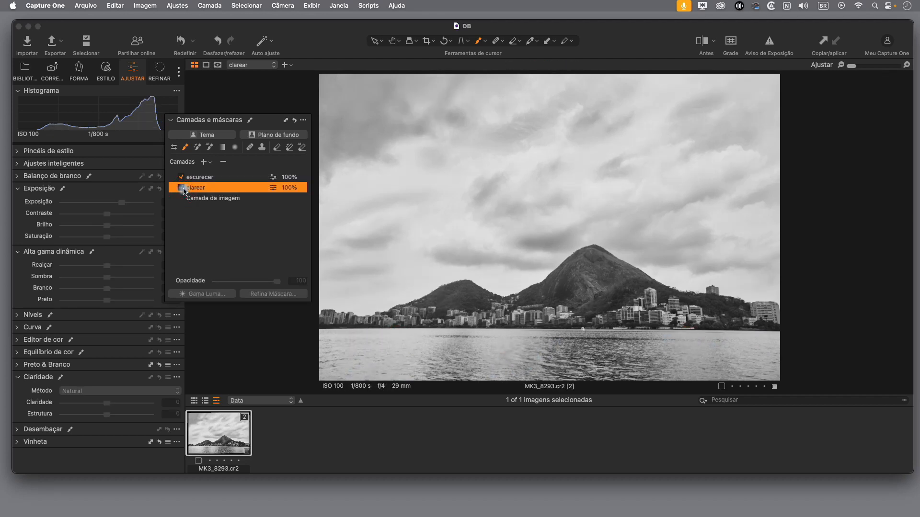
pyautogui.click(181, 188)
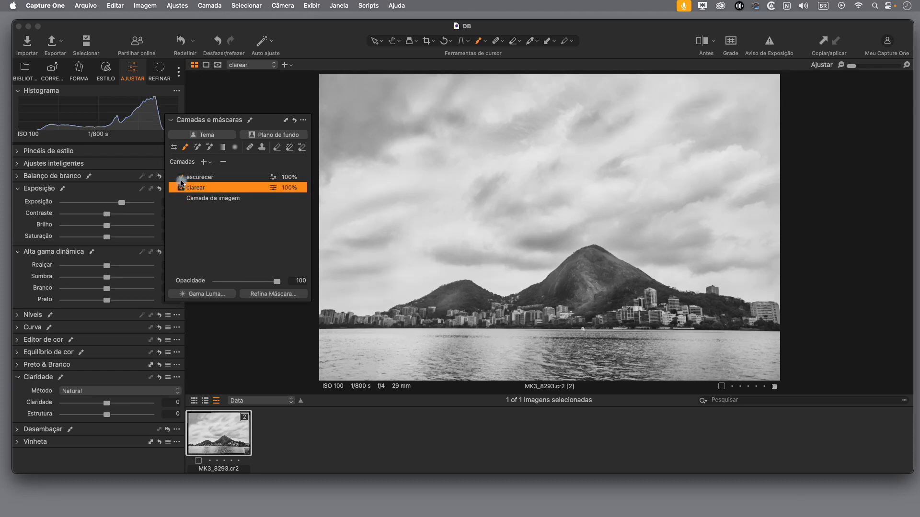
pyautogui.click(182, 177)
pyautogui.click(182, 176)
pyautogui.click(181, 179)
pyautogui.click(180, 179)
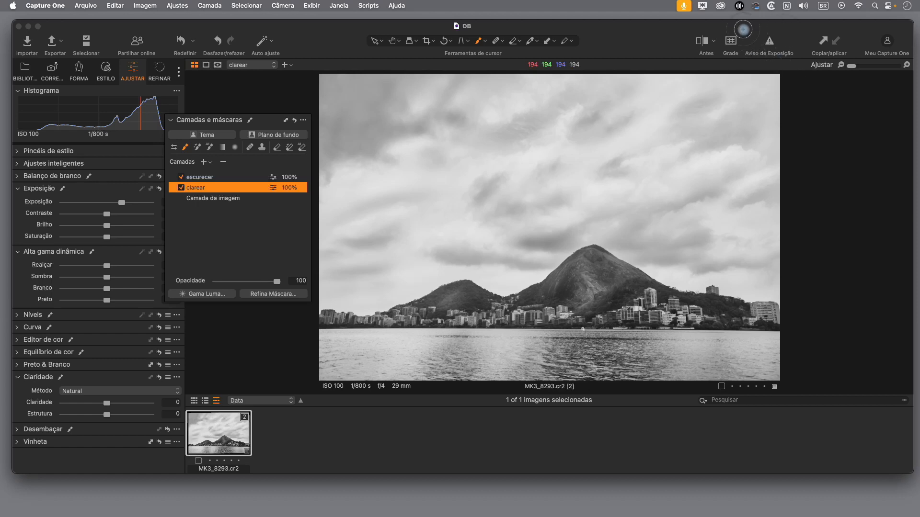
# Step: Show the before/after split view, sweep the divider across the landscape to compare with the original, and hide the split
pyautogui.click(703, 51)
pyautogui.click(712, 42)
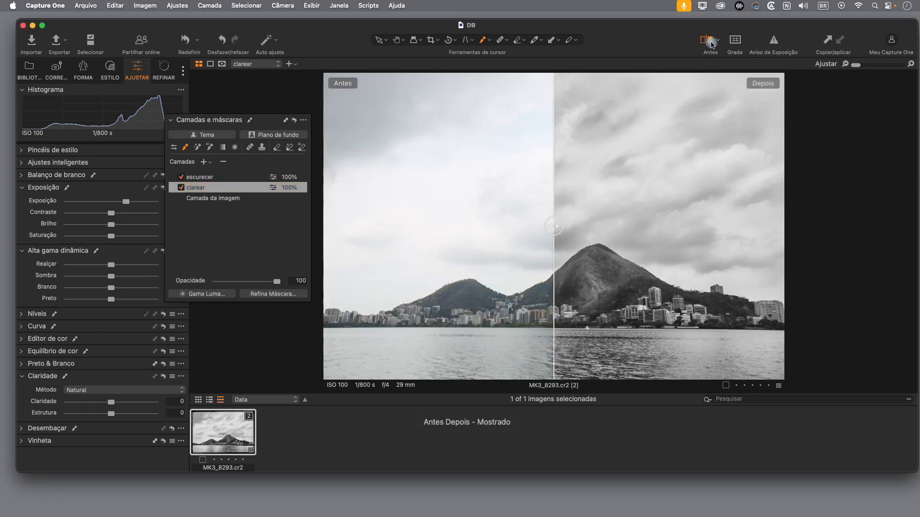
pyautogui.moveTo(556, 223); pyautogui.dragTo(449, 197)
pyautogui.click(704, 41)
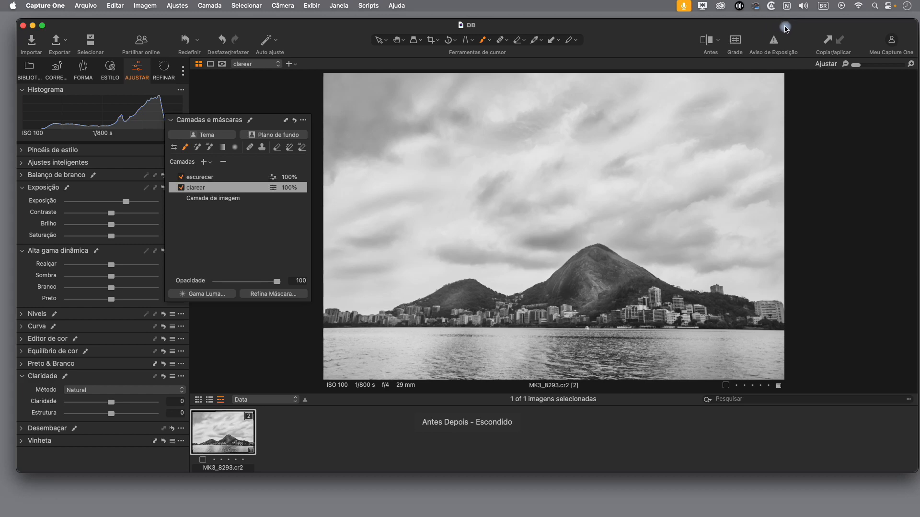
pyautogui.moveTo(784, 26); pyautogui.dragTo(781, 25)
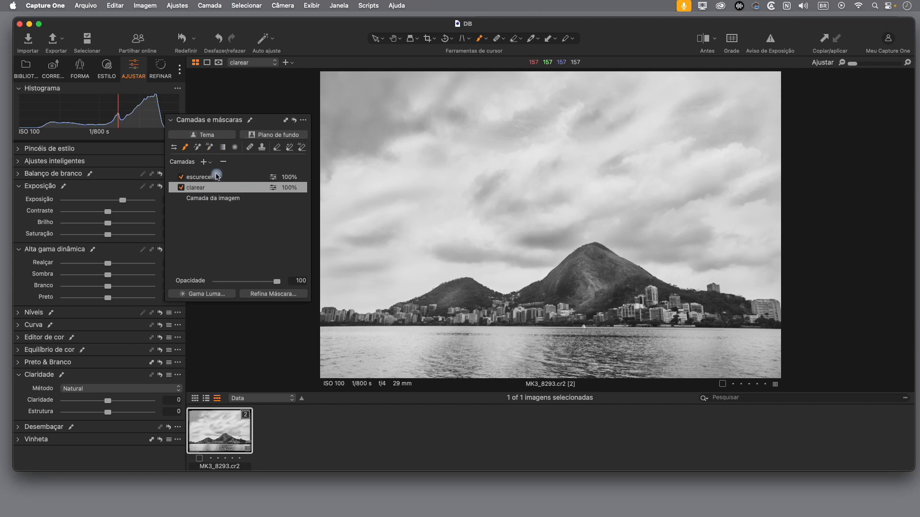
# Step: Add a new adjustment layer above escurecer and name it detalhes
pyautogui.click(239, 178)
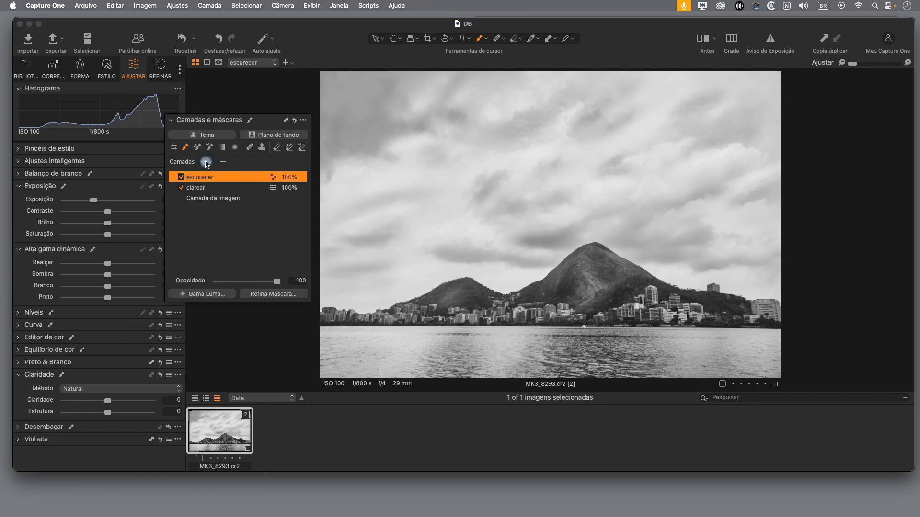
pyautogui.click(204, 162)
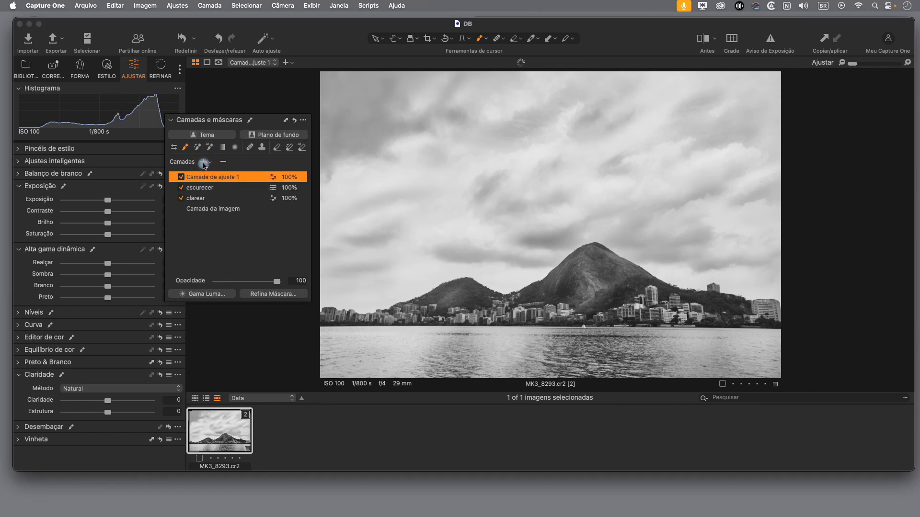
pyautogui.doubleClick(227, 178)
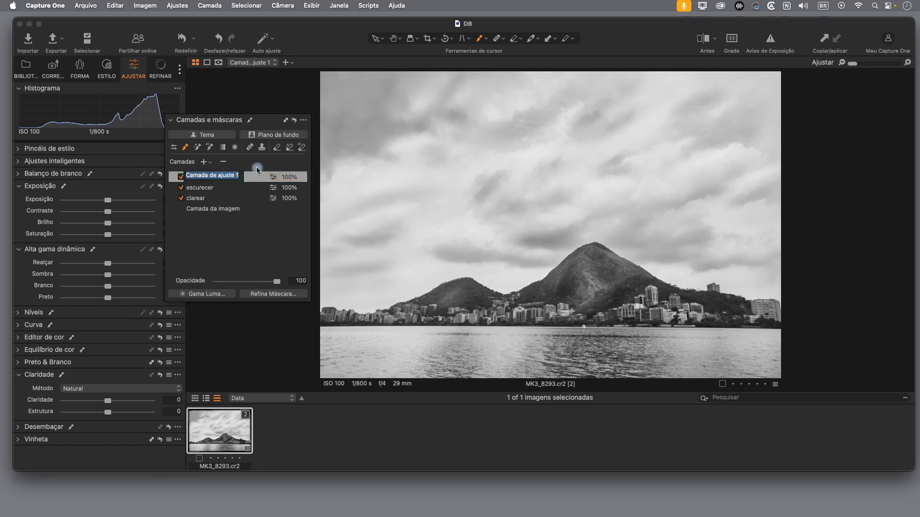
pyautogui.write('detalhes')
pyautogui.press('Return')
# Step: Mask the mountains and shoreline buildings on the detalhes layer with the Magic Brush, and move the layers panel clear of the adjustment tools
pyautogui.click(196, 148)
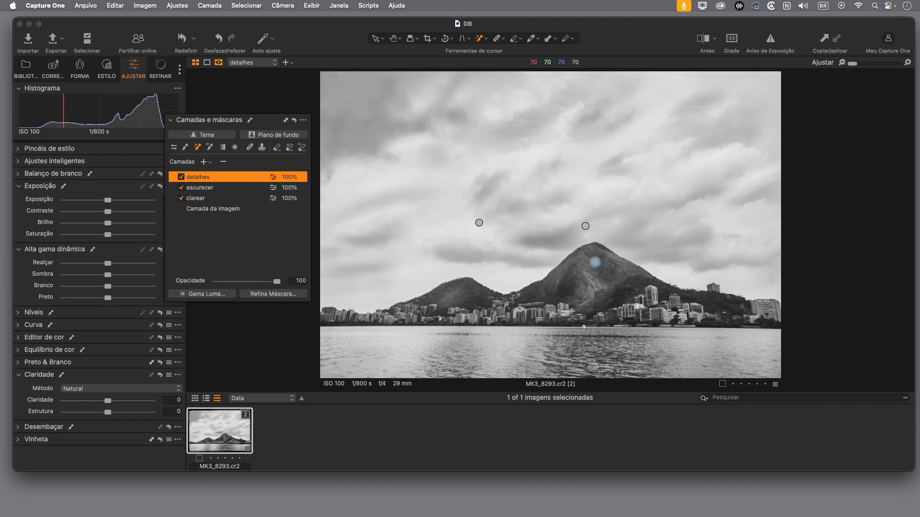
pyautogui.moveTo(597, 263)
pyautogui.mouseDown()
pyautogui.moveTo(583, 267)
pyautogui.moveTo(584, 294)
pyautogui.moveTo(616, 285)
pyautogui.moveTo(597, 260)
pyautogui.mouseUp()
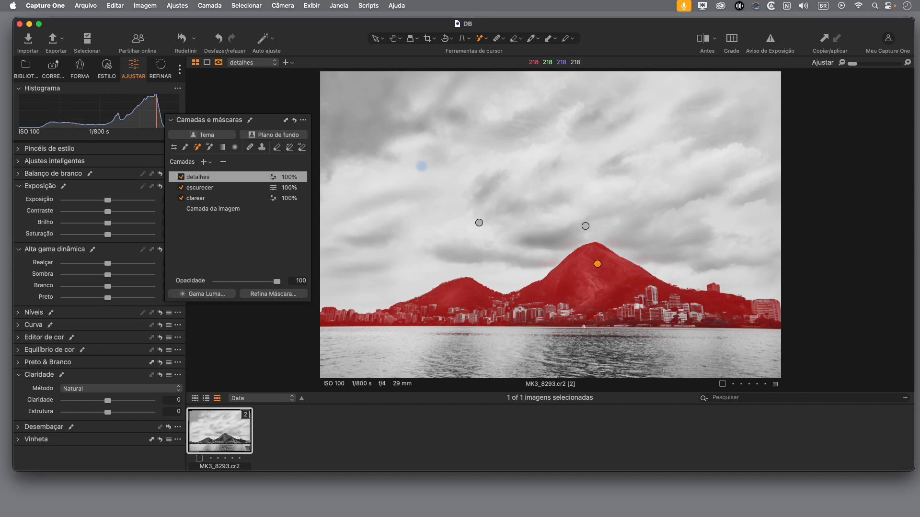
pyautogui.moveTo(263, 123); pyautogui.dragTo(850, 98)
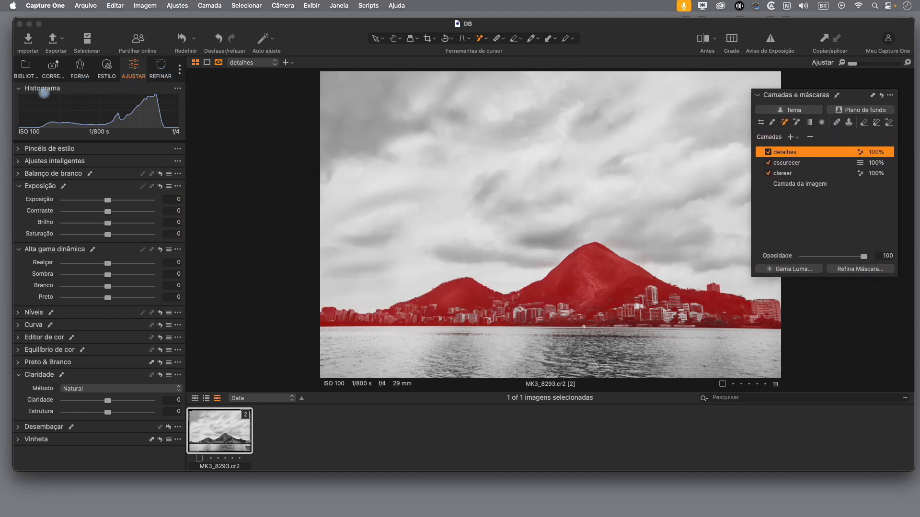
# Step: Collapse the unused adjustment and refine tools, and sharpen the detalhes layer with Quantidade 471, Raio 1,1 and Limite 0,7
pyautogui.click(19, 89)
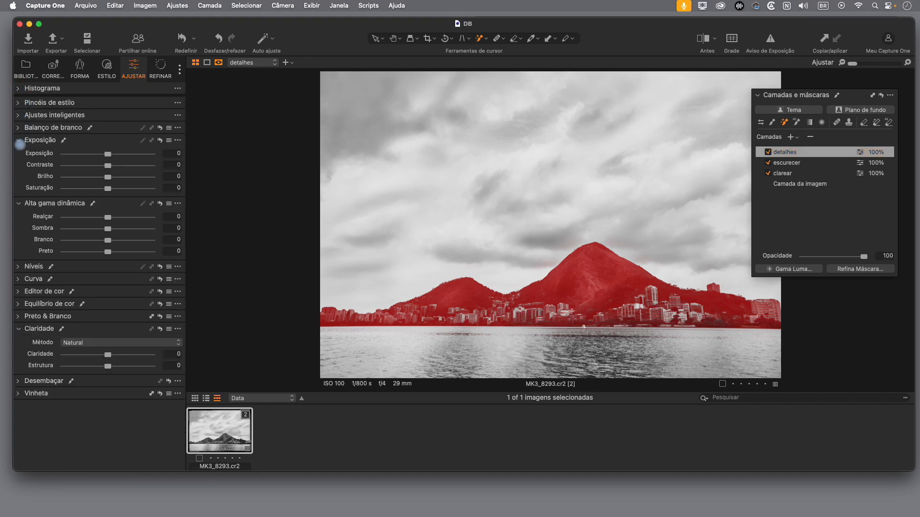
pyautogui.click(19, 142)
pyautogui.click(19, 154)
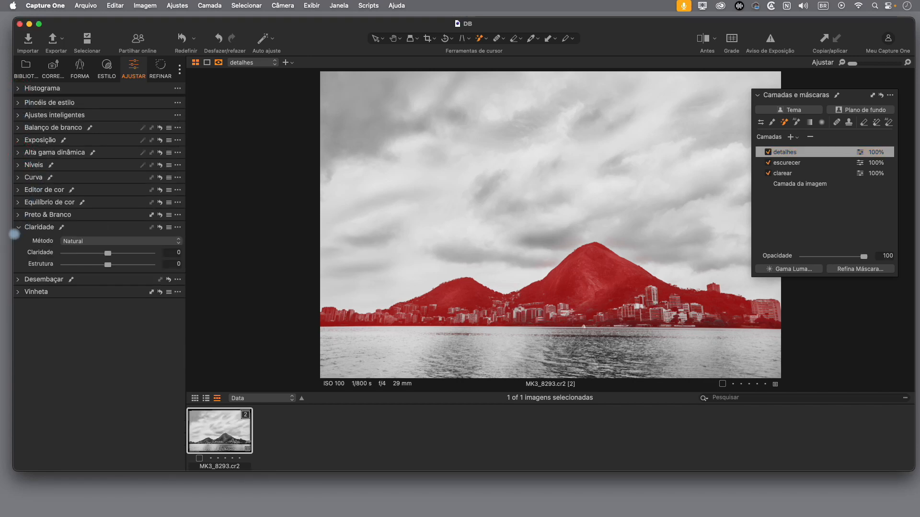
pyautogui.click(19, 228)
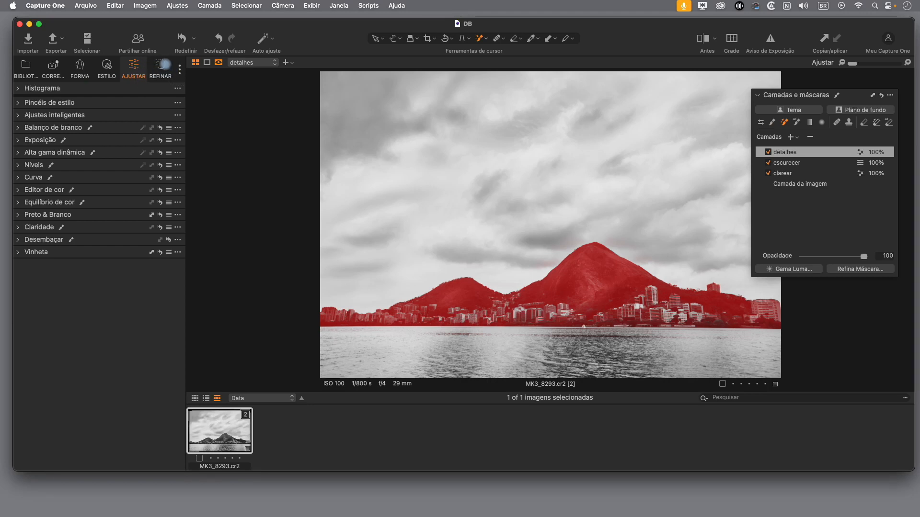
pyautogui.click(160, 65)
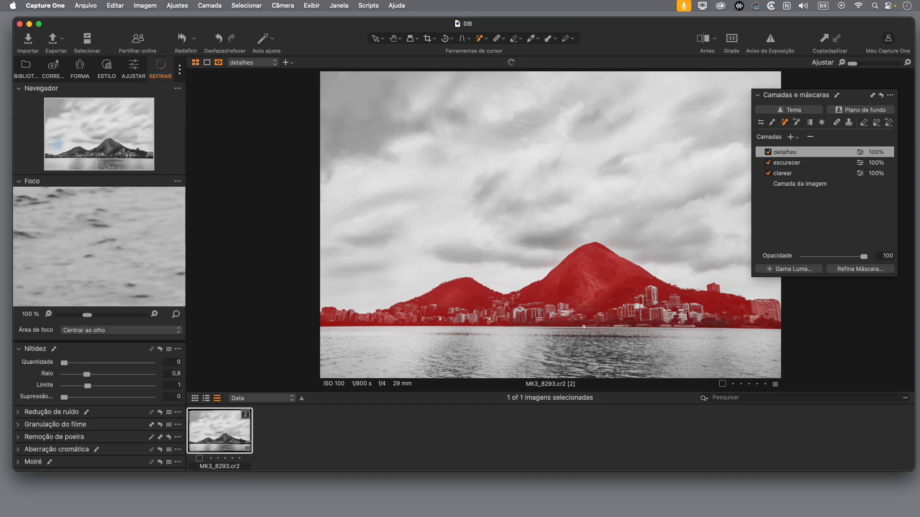
pyautogui.click(15, 89)
pyautogui.click(20, 88)
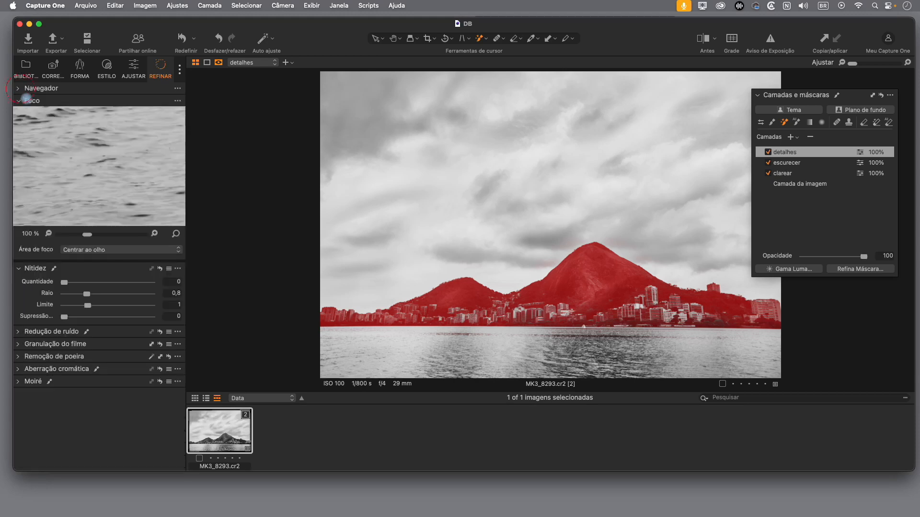
pyautogui.click(19, 100)
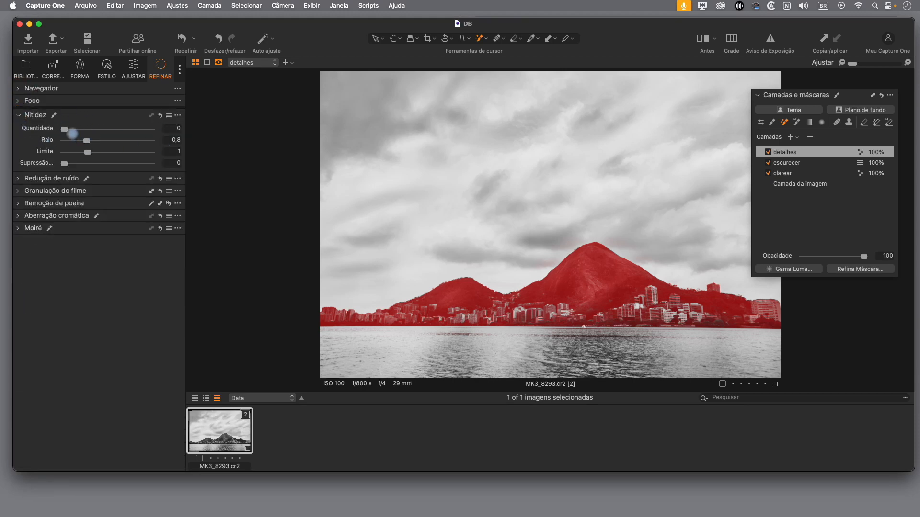
pyautogui.moveTo(65, 129); pyautogui.dragTo(102, 129)
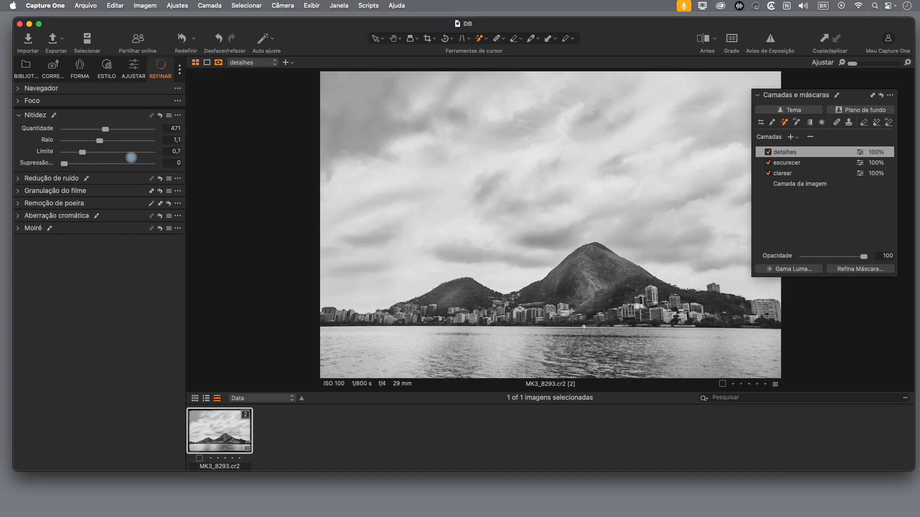
# Step: Inspect the mountain at 71% zoom with the mask hidden, switching the detalhes layer off and on to compare the sharpening
pyautogui.press('m')
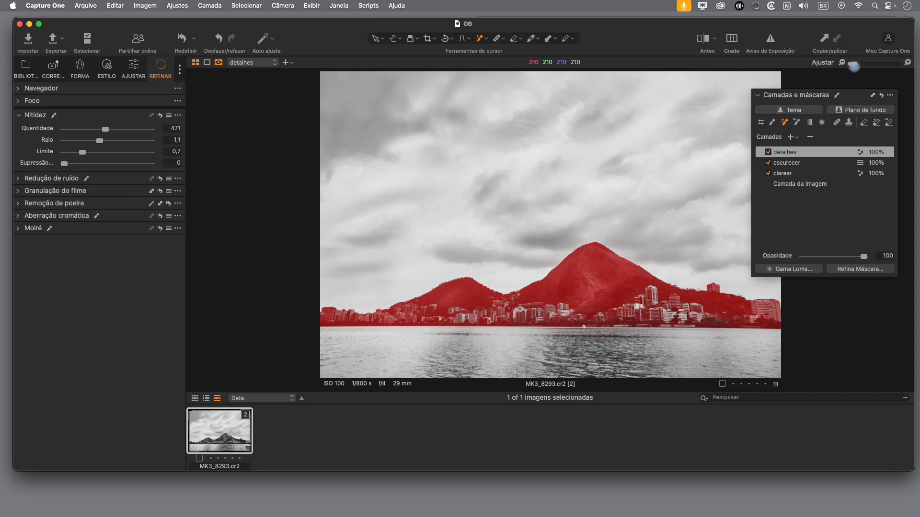
pyautogui.moveTo(854, 65); pyautogui.dragTo(863, 64)
pyautogui.moveTo(640, 280); pyautogui.dragTo(474, 69)
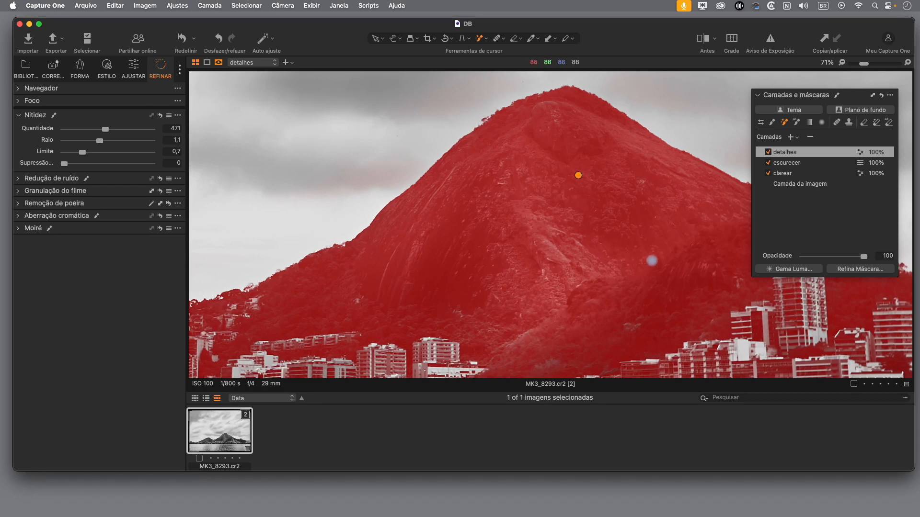
pyautogui.press('m')
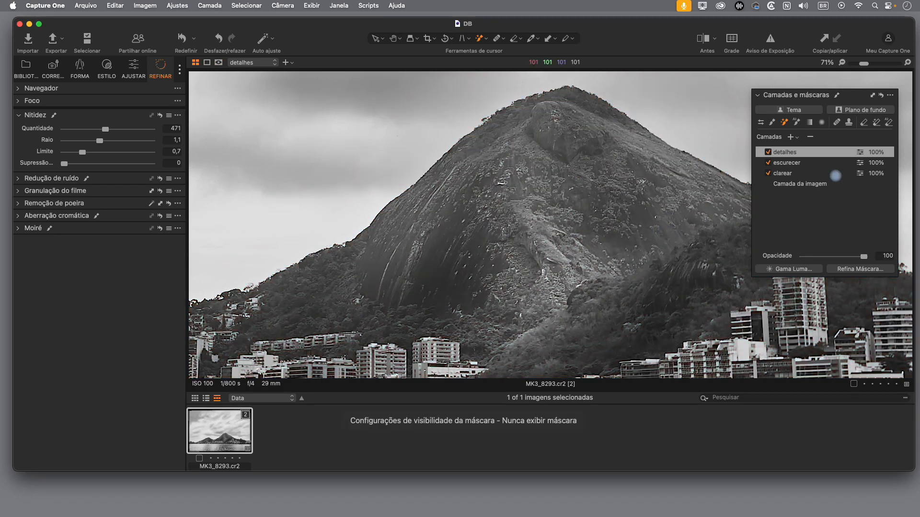
pyautogui.click(768, 152)
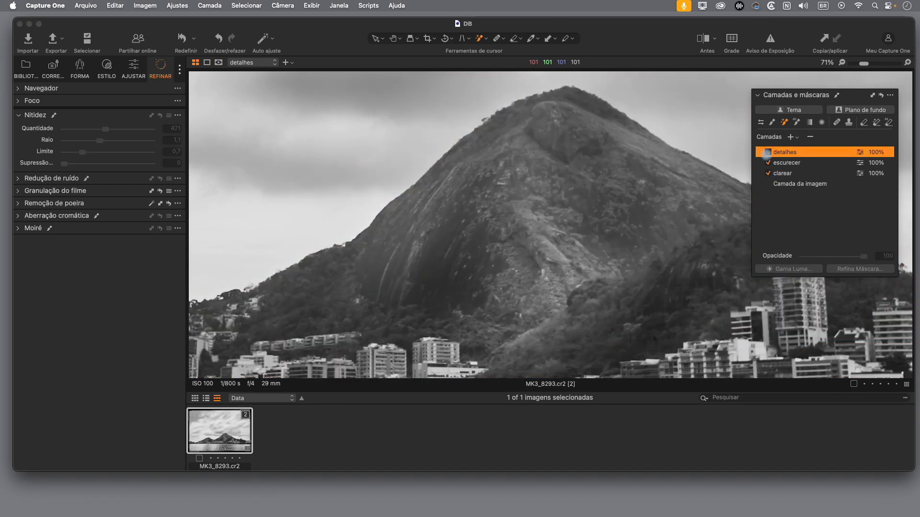
pyautogui.click(768, 152)
pyautogui.click(768, 152)
pyautogui.click(768, 152)
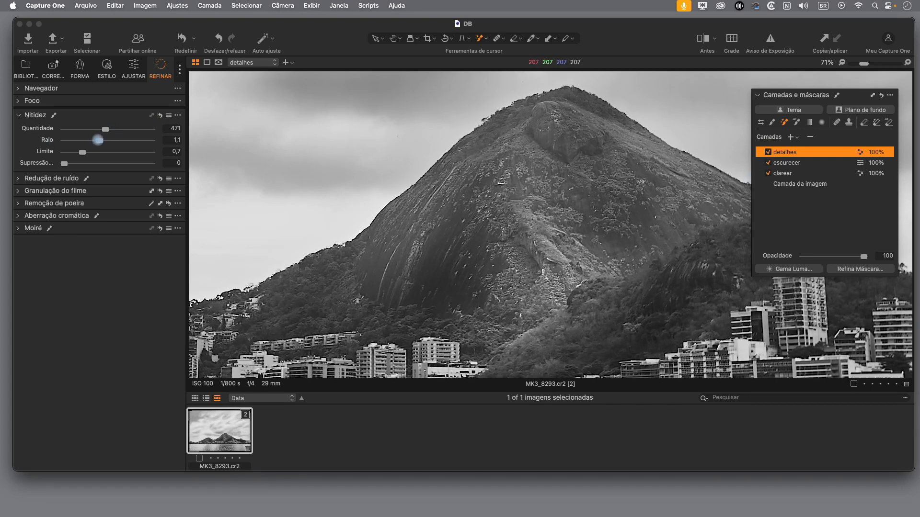
# Step: Reduce the detalhes sharpening to Quantidade 342 and Raio 0,8, and compare the mountain with the layer off and on
pyautogui.moveTo(80, 139); pyautogui.dragTo(84, 139)
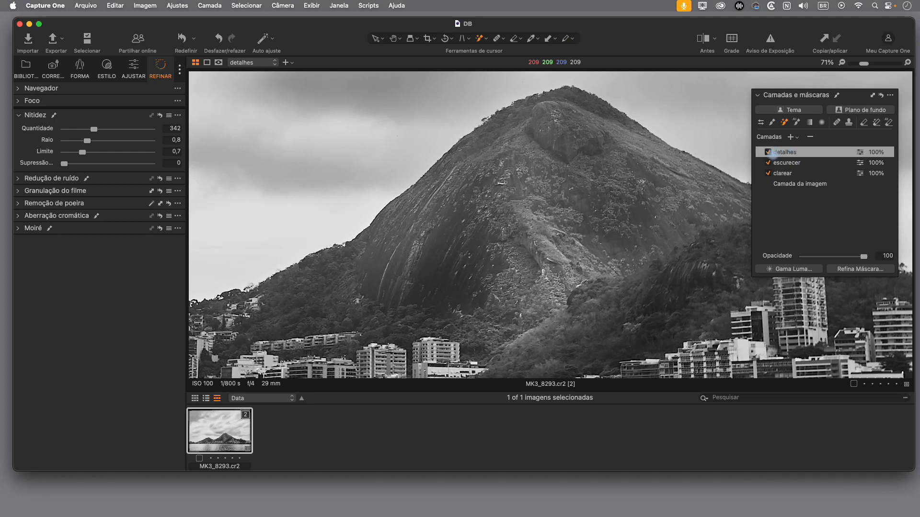
pyautogui.click(768, 152)
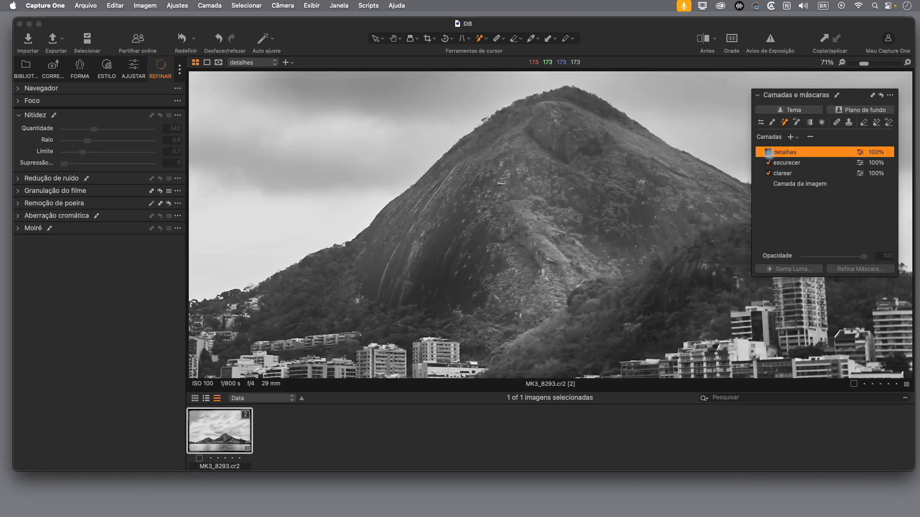
pyautogui.click(768, 152)
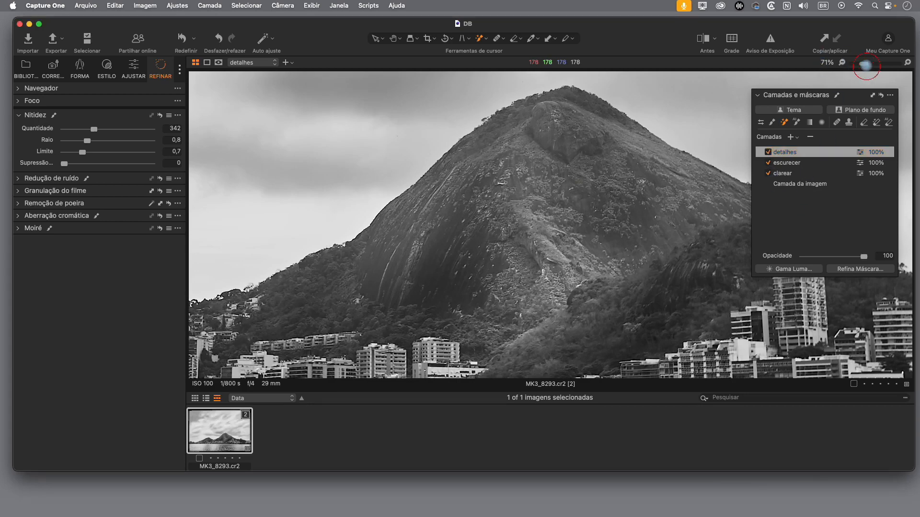
# Step: Fit the whole image in view and add a new adjustment layer named céu above the detalhes layer
pyautogui.moveTo(866, 64); pyautogui.dragTo(853, 64)
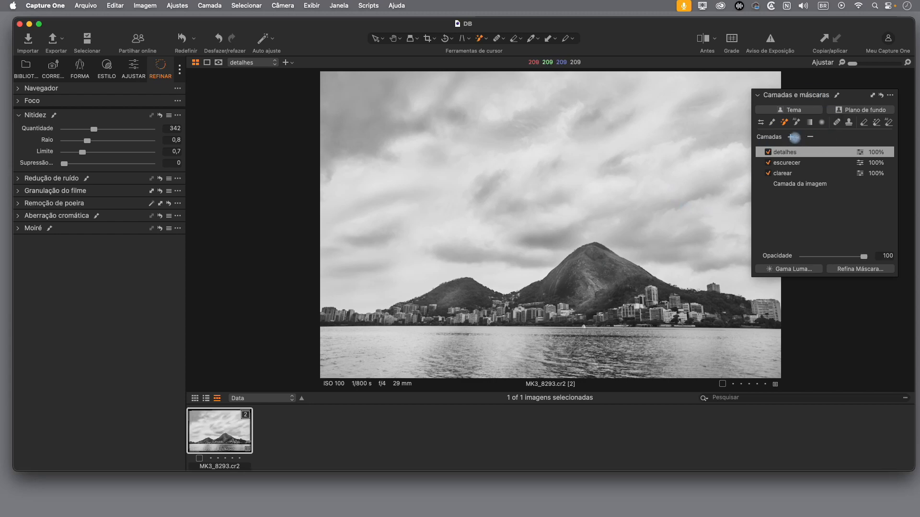
pyautogui.click(790, 138)
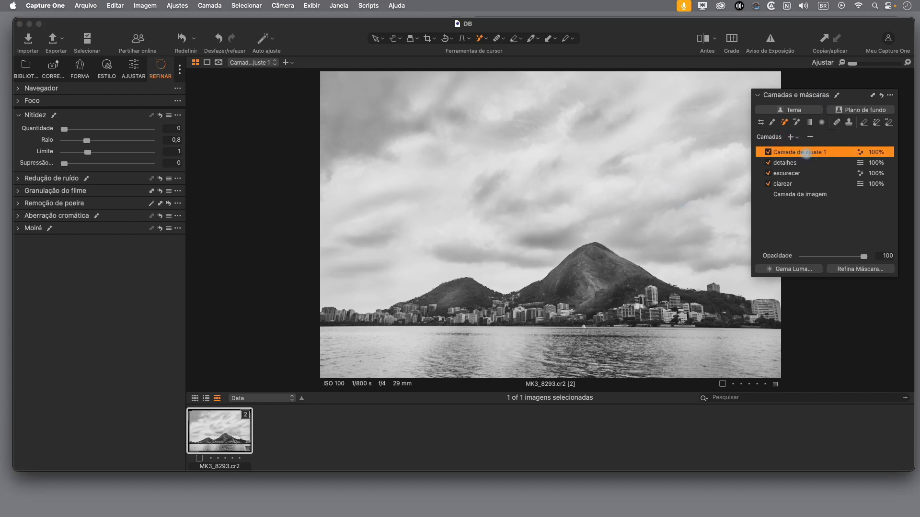
pyautogui.doubleClick(809, 152)
pyautogui.write('c')
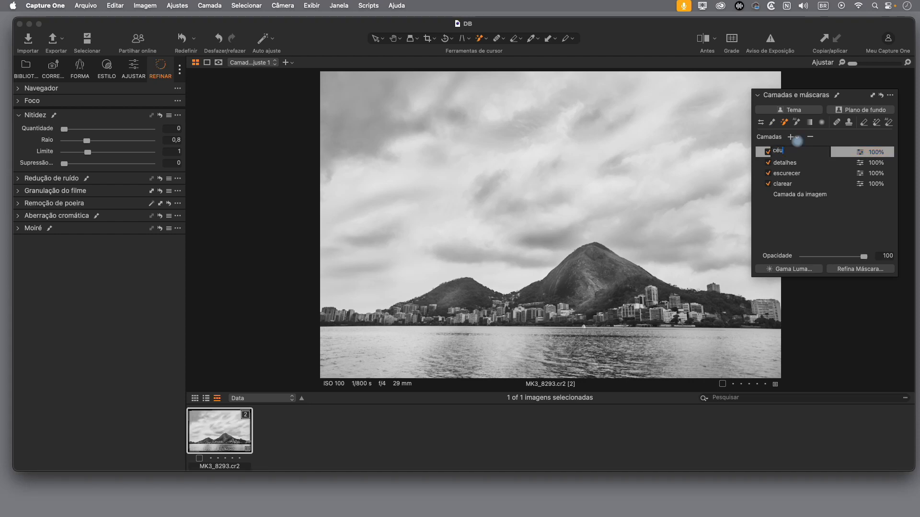
pyautogui.write('éu')
pyautogui.press('Return')
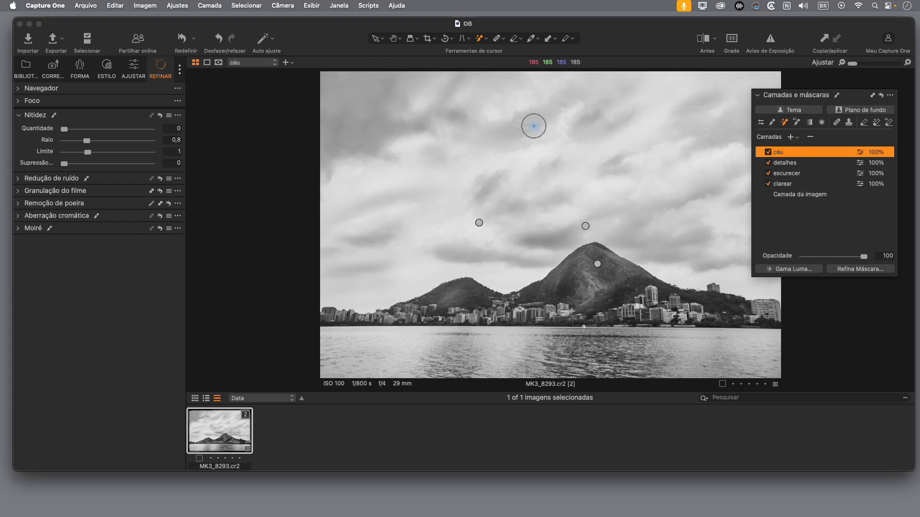
# Step: Mask the sky on the céu layer with the AI selection tool, and show the mask briefly to check its coverage
pyautogui.click(797, 125)
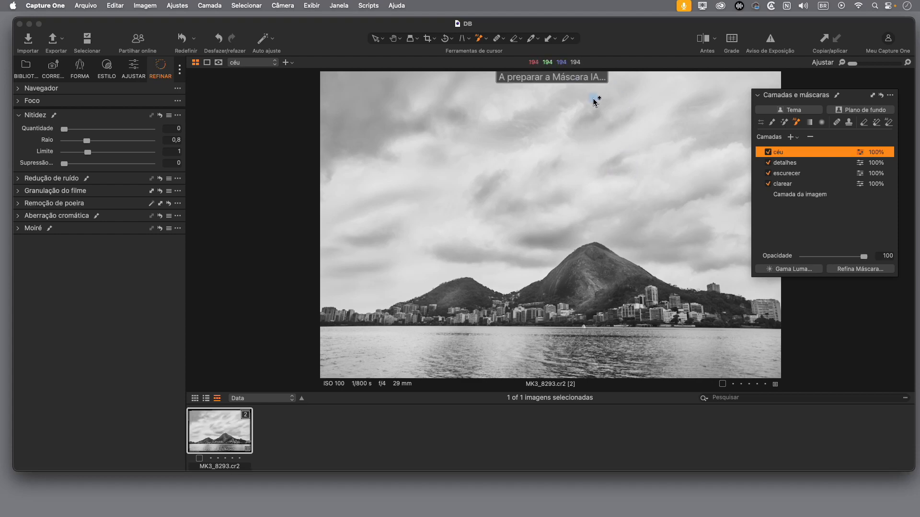
pyautogui.click(585, 159)
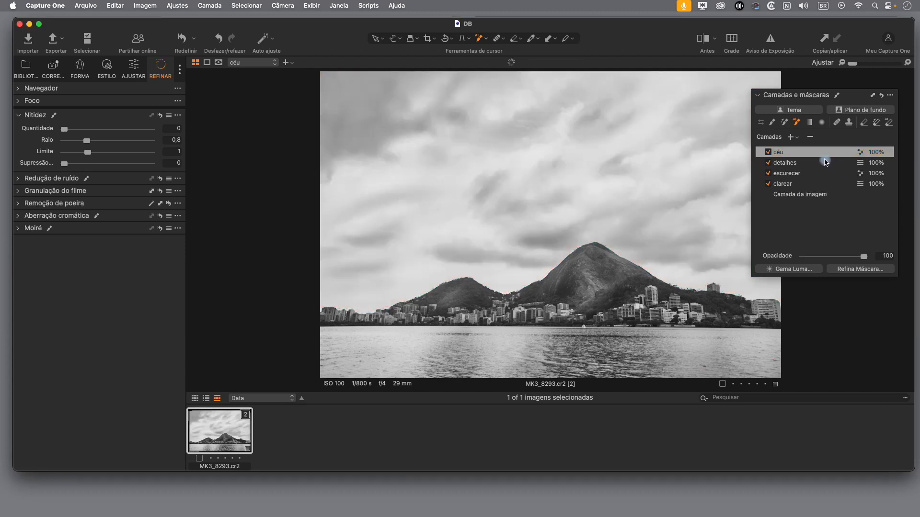
pyautogui.press('m')
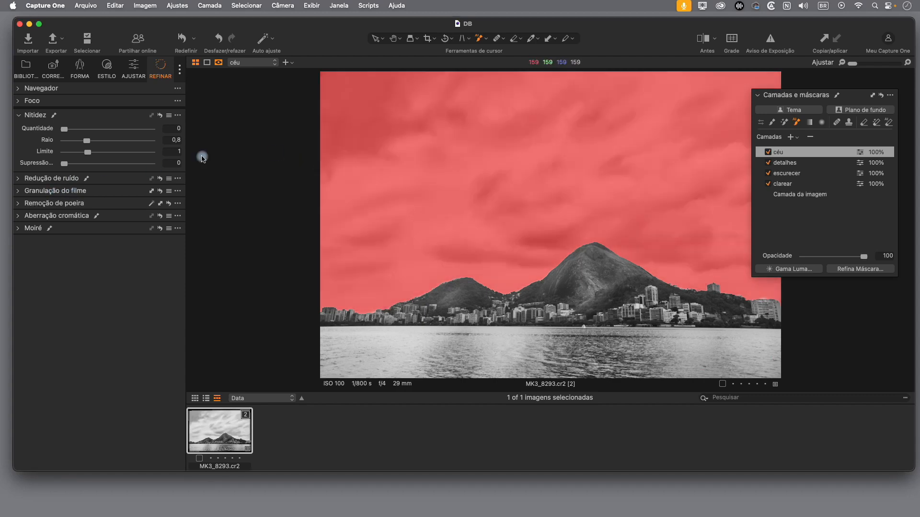
pyautogui.press('m')
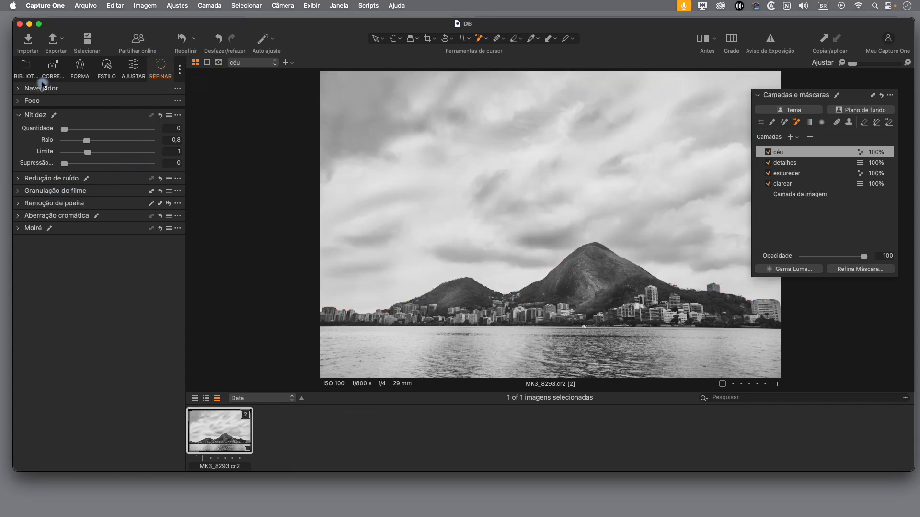
# Step: Add contrast to the céu layer with a Luma curve, lowering the shadows and keeping highlights just below the diagonal, and compare before and after
pyautogui.click(135, 67)
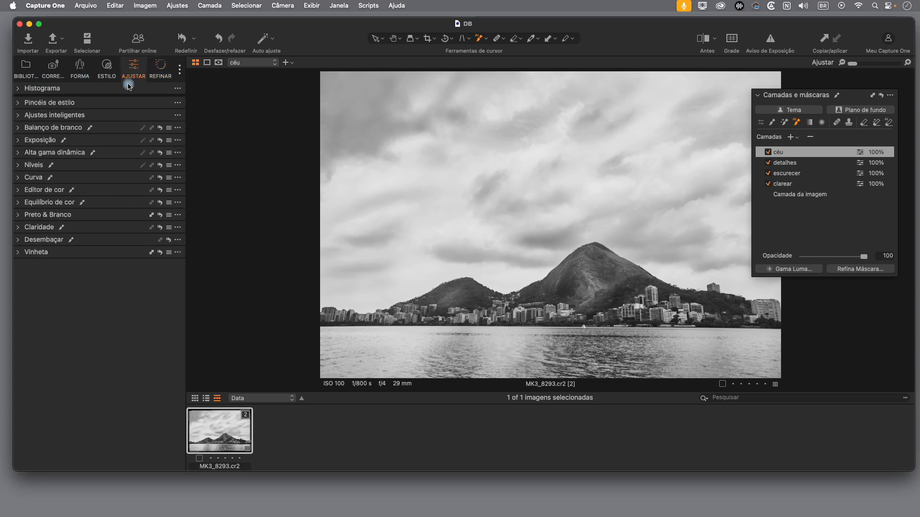
pyautogui.click(21, 181)
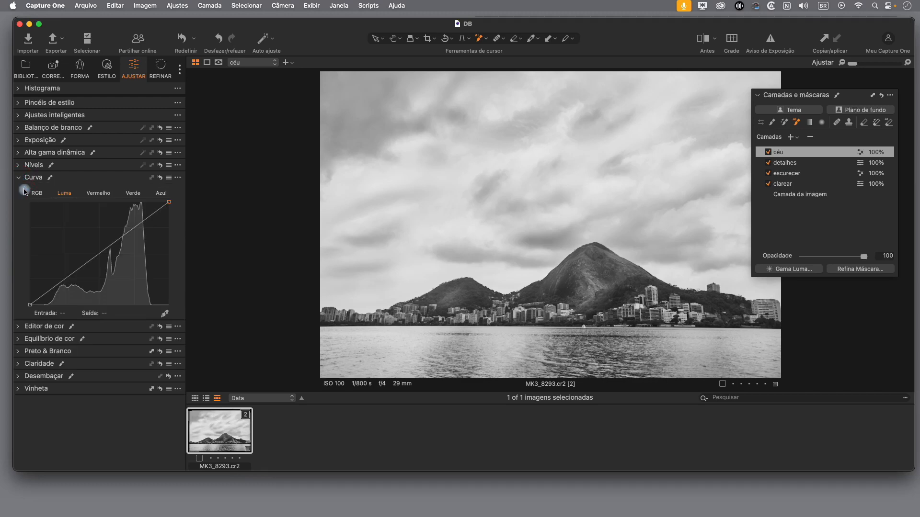
pyautogui.click(63, 281)
pyautogui.moveTo(64, 280); pyautogui.dragTo(64, 287)
pyautogui.moveTo(129, 238)
pyautogui.mouseDown()
pyautogui.moveTo(127, 229)
pyautogui.moveTo(131, 240)
pyautogui.mouseUp()
pyautogui.moveTo(60, 289); pyautogui.dragTo(66, 289)
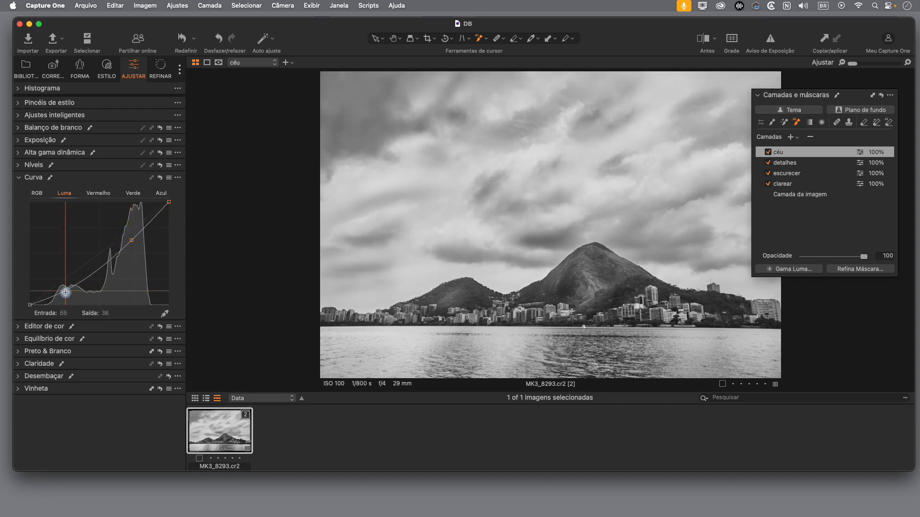
pyautogui.moveTo(131, 241); pyautogui.dragTo(131, 238)
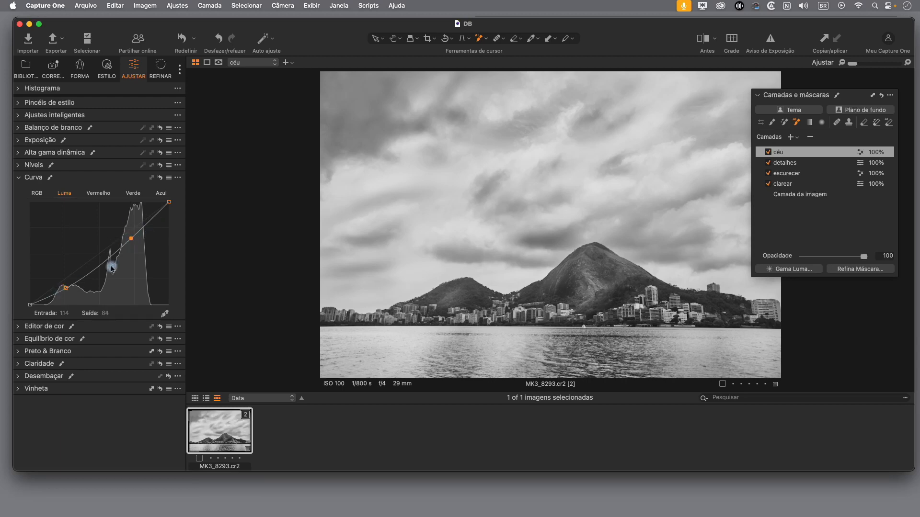
pyautogui.moveTo(132, 240); pyautogui.dragTo(131, 233)
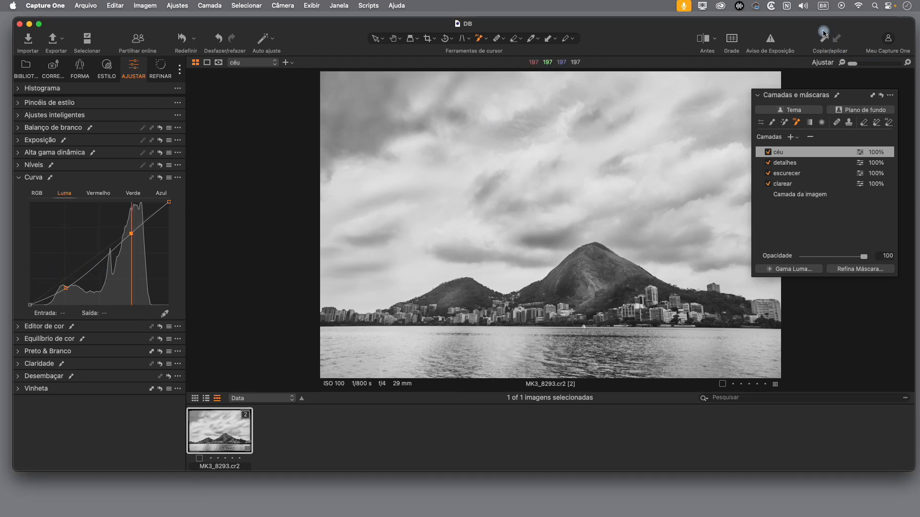
pyautogui.click(712, 41)
pyautogui.moveTo(555, 220); pyautogui.dragTo(264, 191)
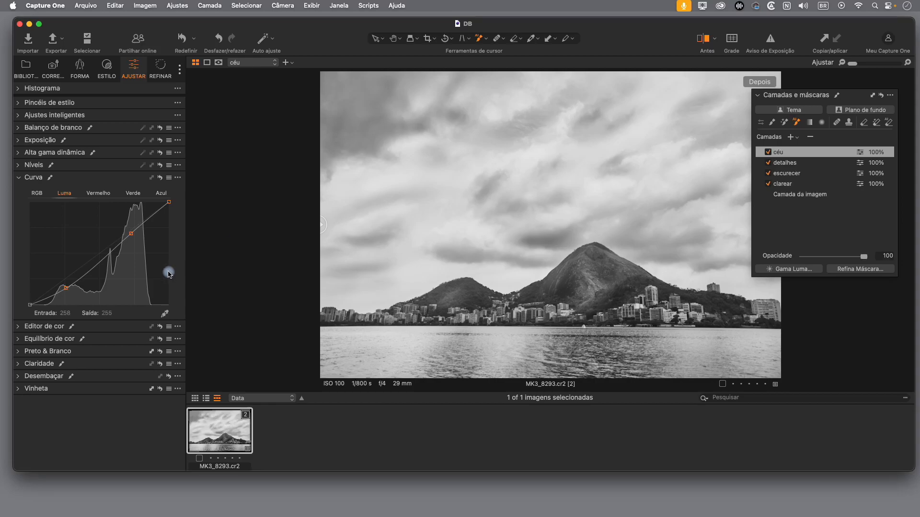